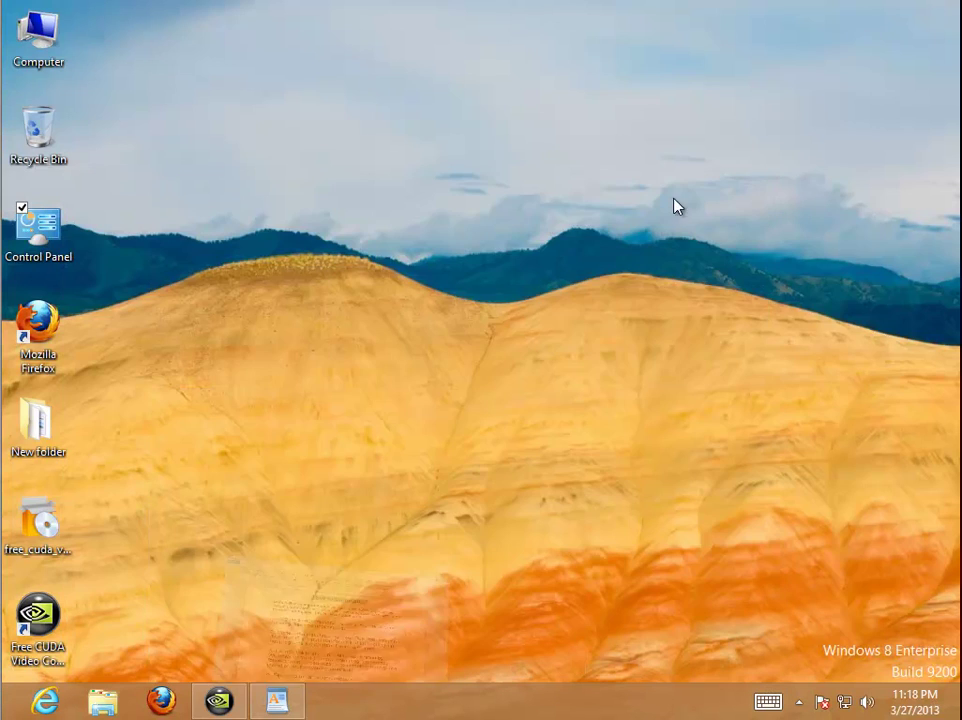
Bring up the Free CUDA Video Converter window for a look and minimize it again
{"action": "left_click", "coordinate": [219, 700]}
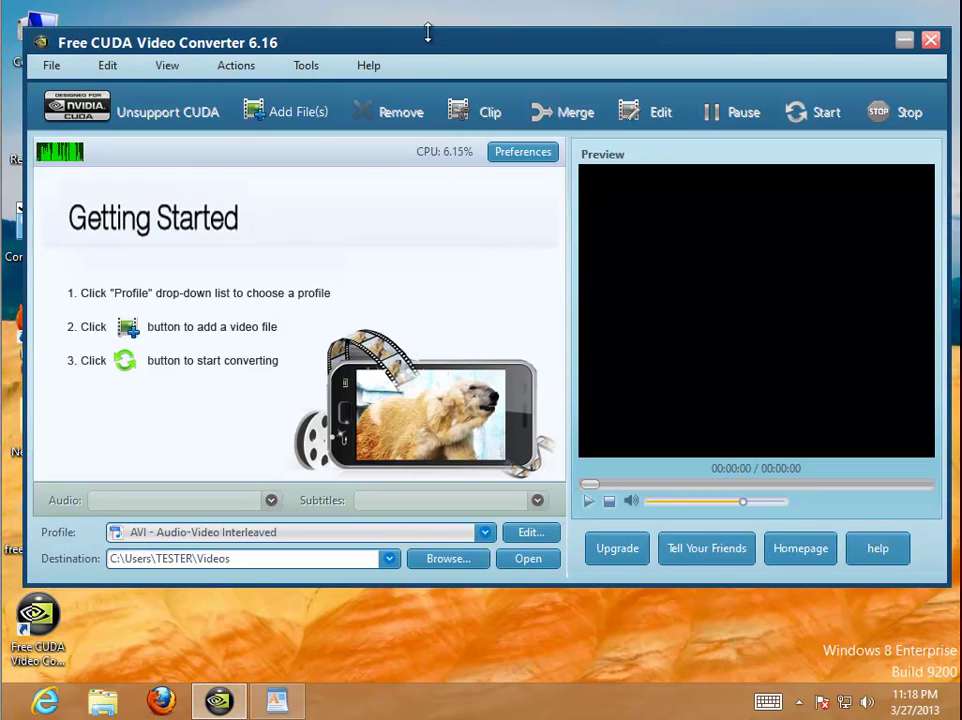
{"action": "left_click", "coordinate": [905, 42]}
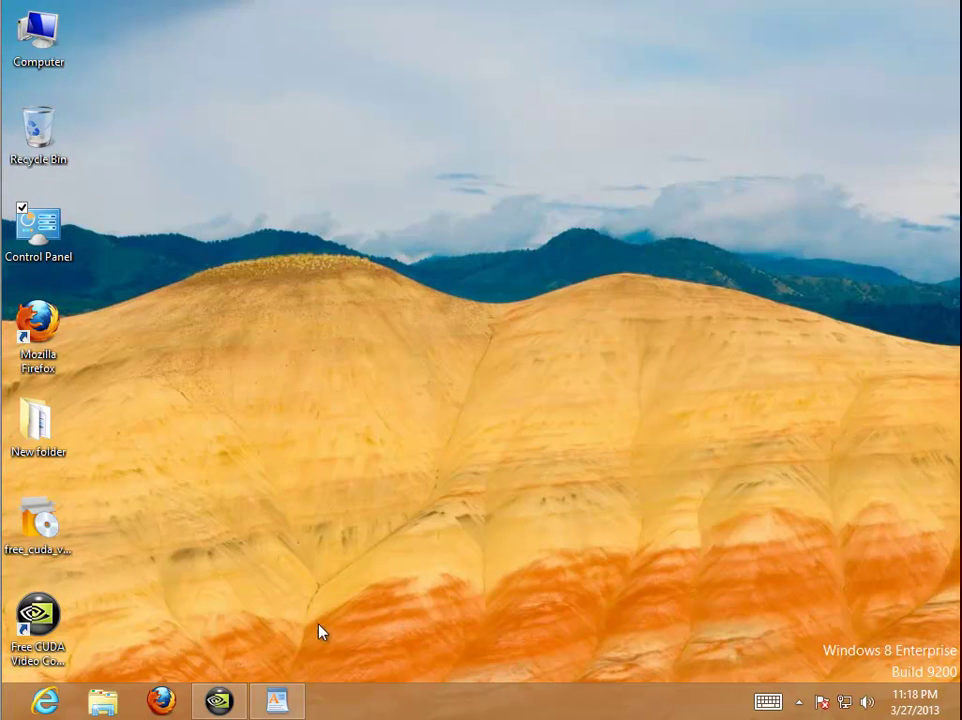
Switch to WordPad and read the How to Uninstall document's recommendation note and steps 1 to 6, highlighting each passage, and minimize it
{"action": "left_click", "coordinate": [277, 700]}
{"action": "left_click_drag", "start_coordinate": [586, 283], "coordinate": [168, 234]}
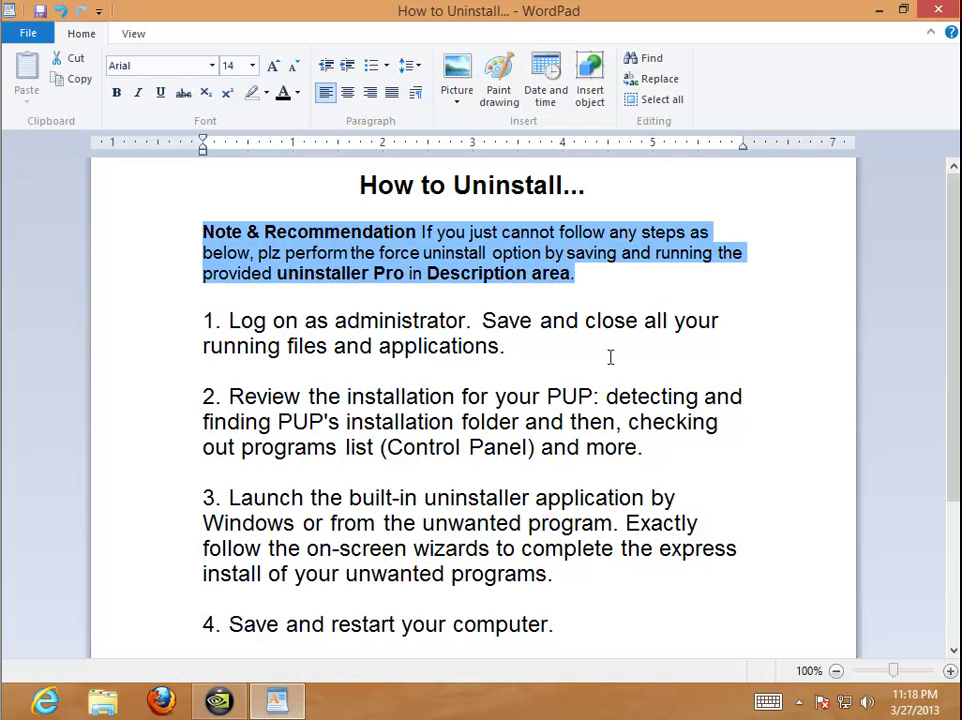
{"action": "left_click_drag", "start_coordinate": [561, 346], "coordinate": [195, 301]}
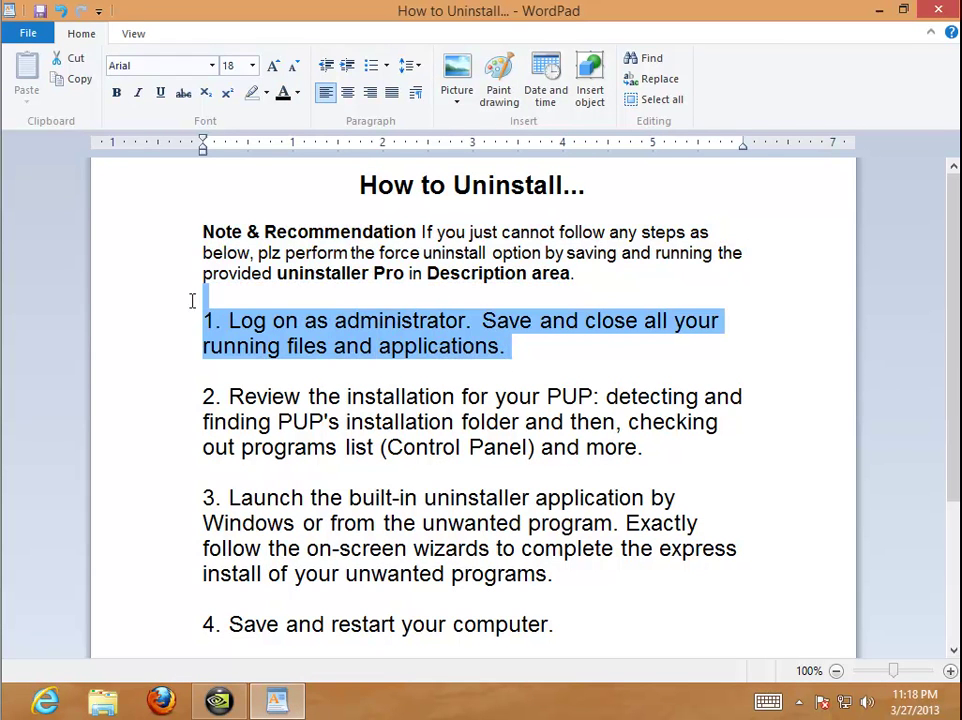
{"action": "left_click_drag", "start_coordinate": [677, 449], "coordinate": [200, 398]}
{"action": "scroll", "coordinate": [594, 465], "scroll_direction": "down", "scroll_amount": 1}
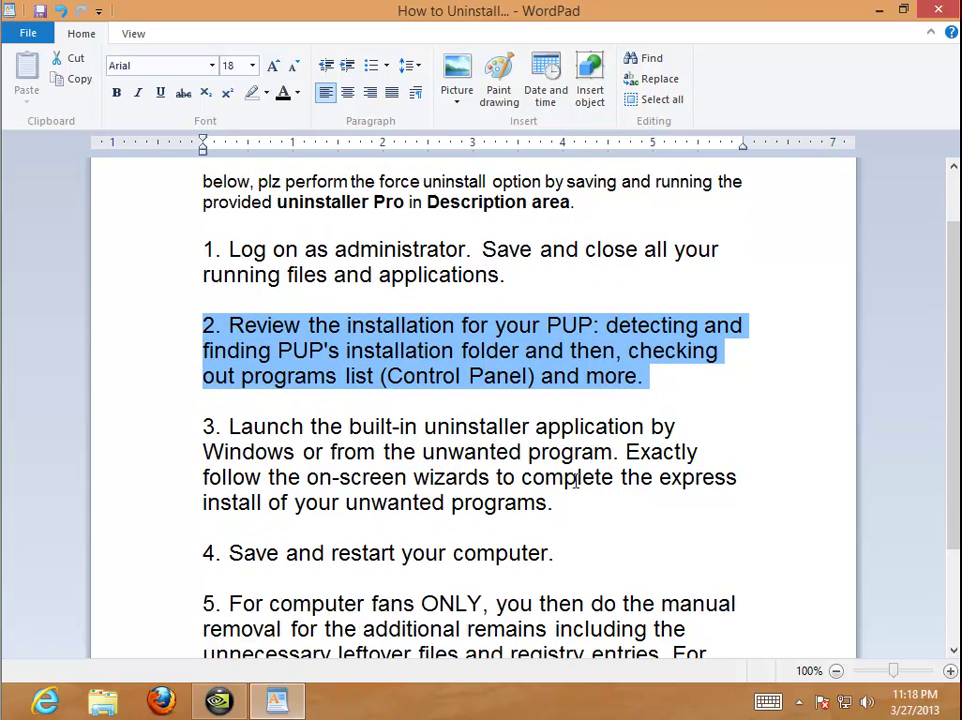
{"action": "left_click_drag", "start_coordinate": [559, 503], "coordinate": [198, 426]}
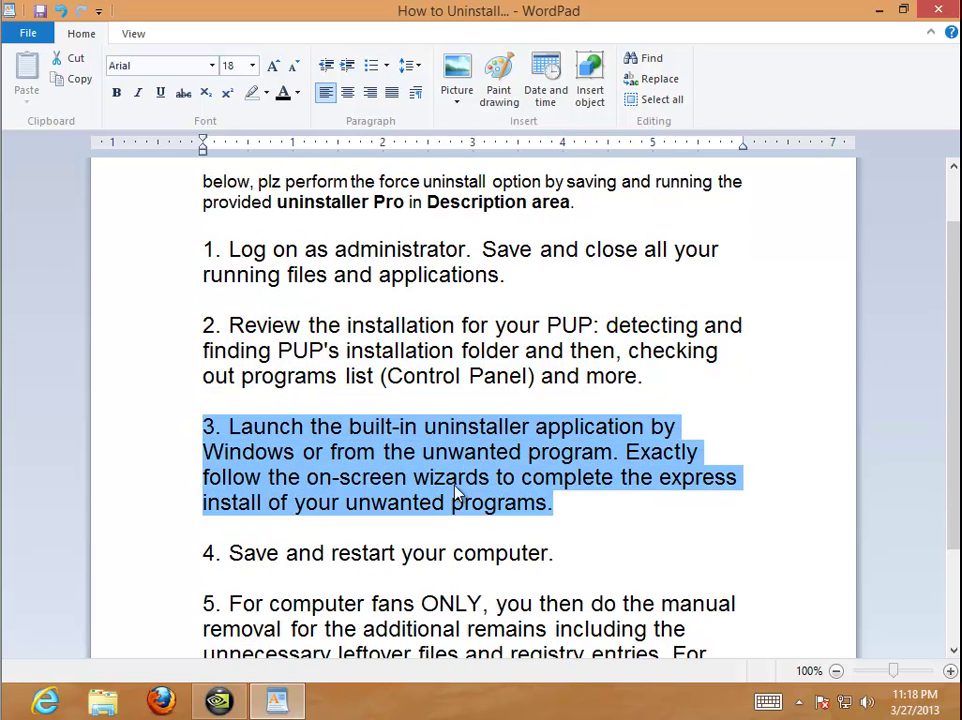
{"action": "scroll", "coordinate": [562, 459], "scroll_direction": "down", "scroll_amount": 1}
{"action": "left_click_drag", "start_coordinate": [582, 486], "coordinate": [148, 489]}
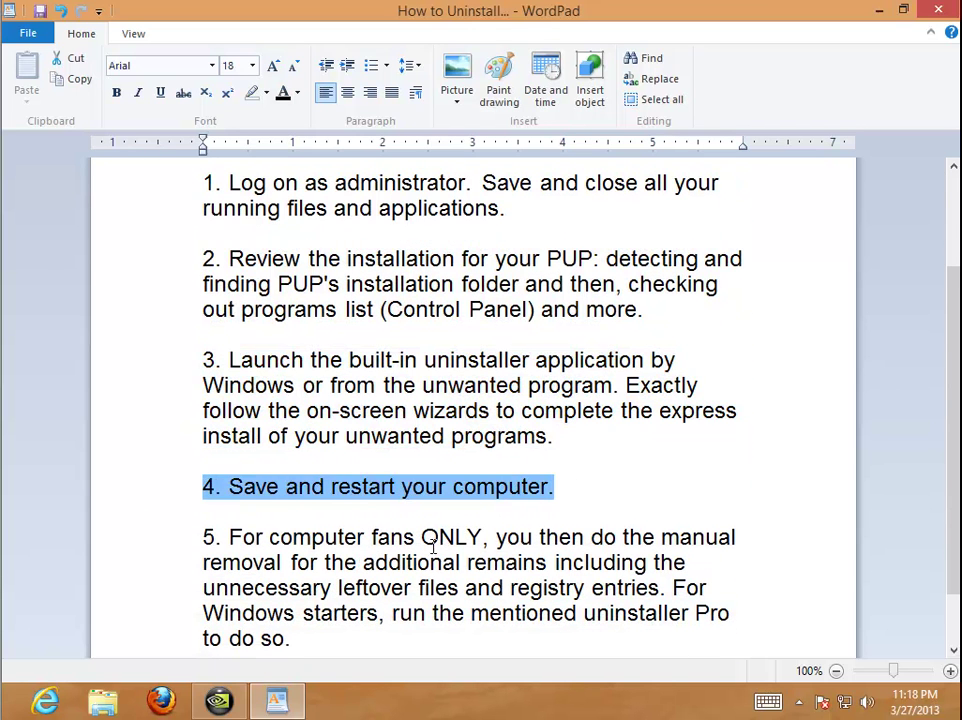
{"action": "scroll", "coordinate": [422, 541], "scroll_direction": "down", "scroll_amount": 1}
{"action": "left_click_drag", "start_coordinate": [346, 582], "coordinate": [155, 470]}
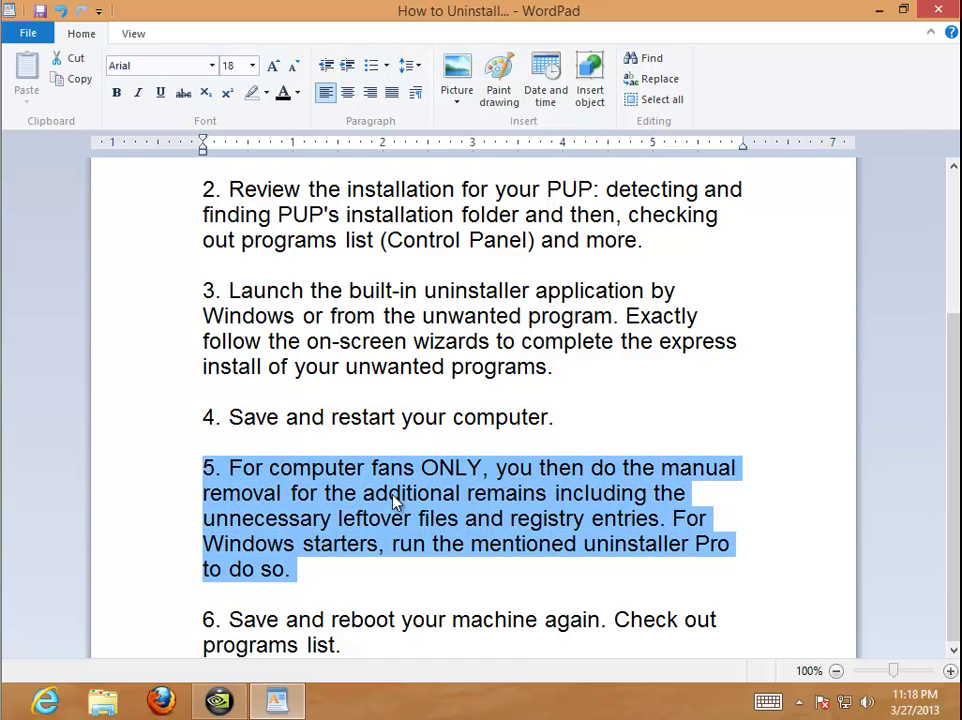
{"action": "left_click_drag", "start_coordinate": [352, 648], "coordinate": [202, 621]}
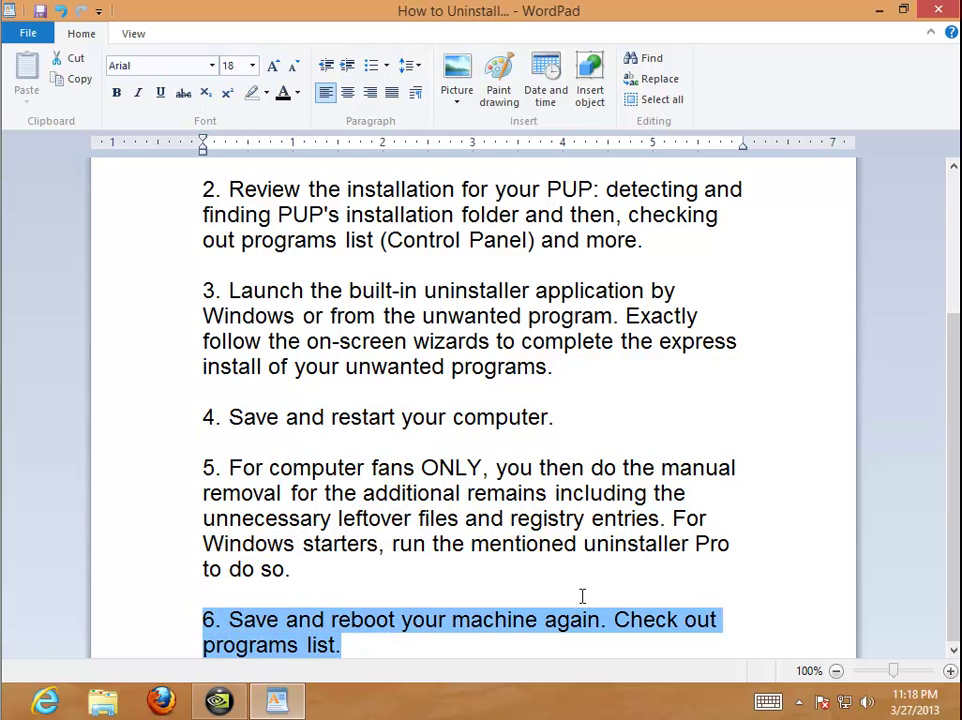
{"action": "scroll", "coordinate": [630, 490], "scroll_direction": "up", "scroll_amount": 3}
{"action": "left_click_drag", "start_coordinate": [506, 346], "coordinate": [203, 320]}
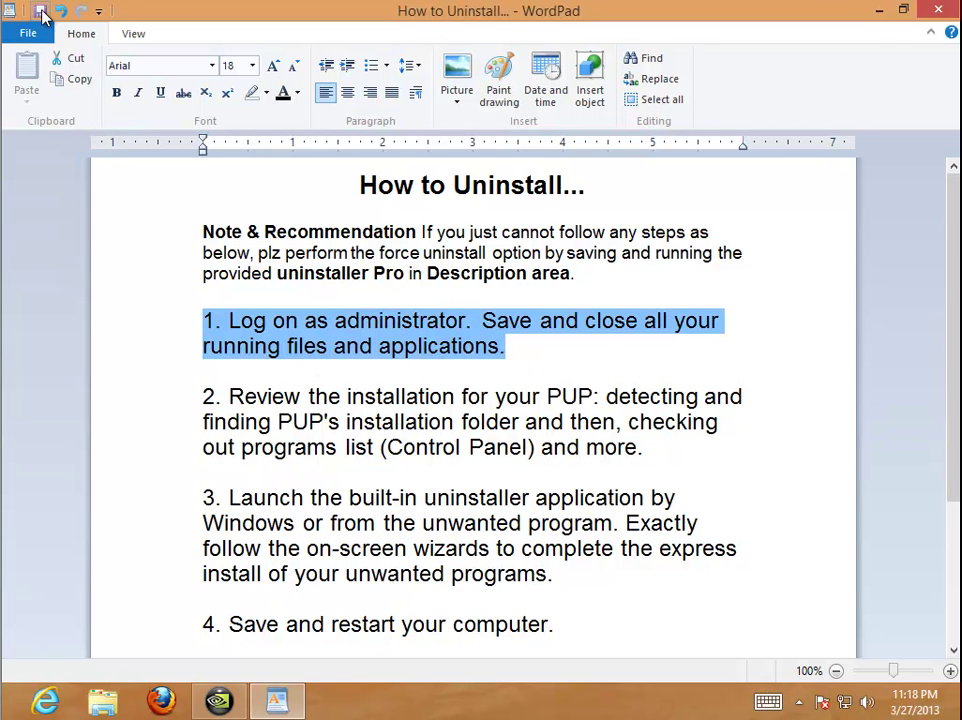
{"action": "left_click", "coordinate": [880, 14]}
Restore Free CUDA Video Converter and open Task Manager in its detailed view, placed beside the converter's getting-started text
{"action": "left_click", "coordinate": [219, 701]}
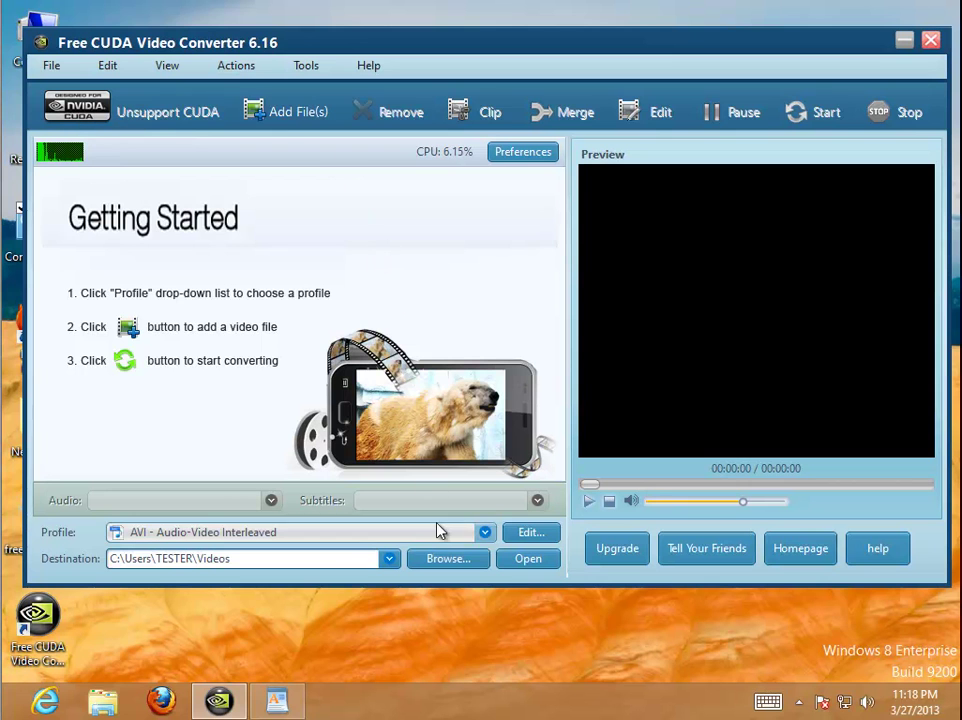
{"action": "right_click", "coordinate": [424, 713]}
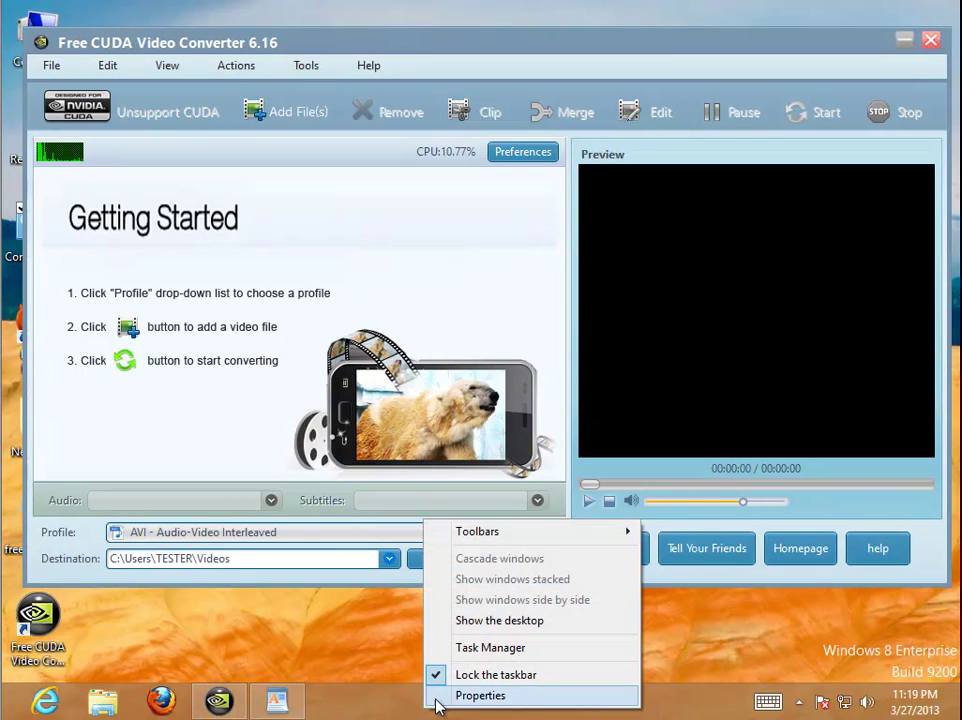
{"action": "left_click", "coordinate": [490, 650]}
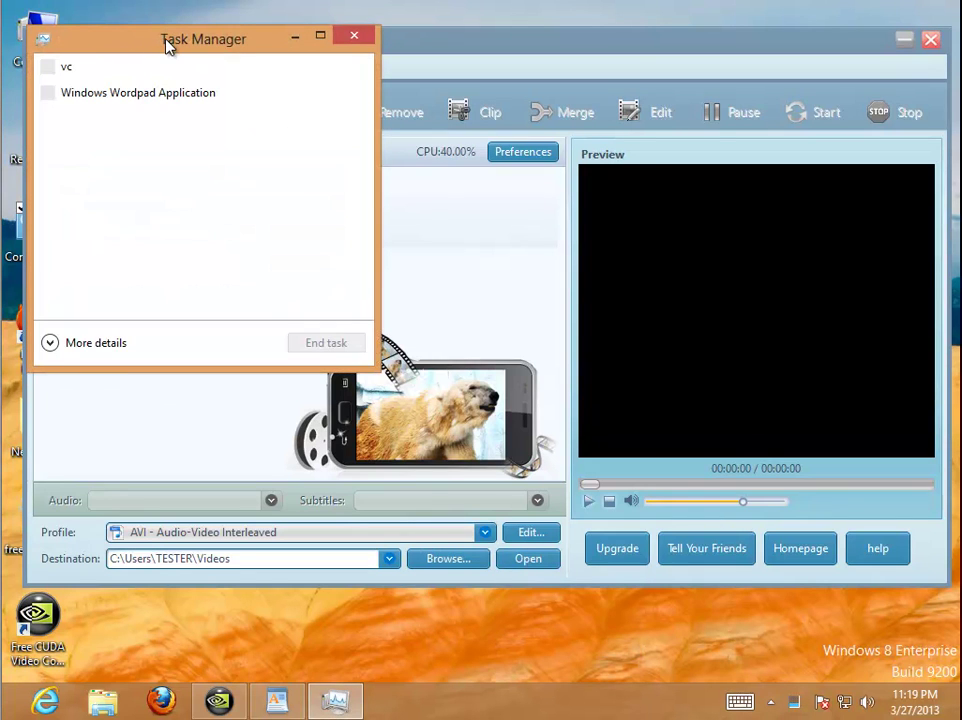
{"action": "left_click", "coordinate": [76, 342]}
{"action": "left_click_drag", "start_coordinate": [298, 41], "coordinate": [613, 145]}
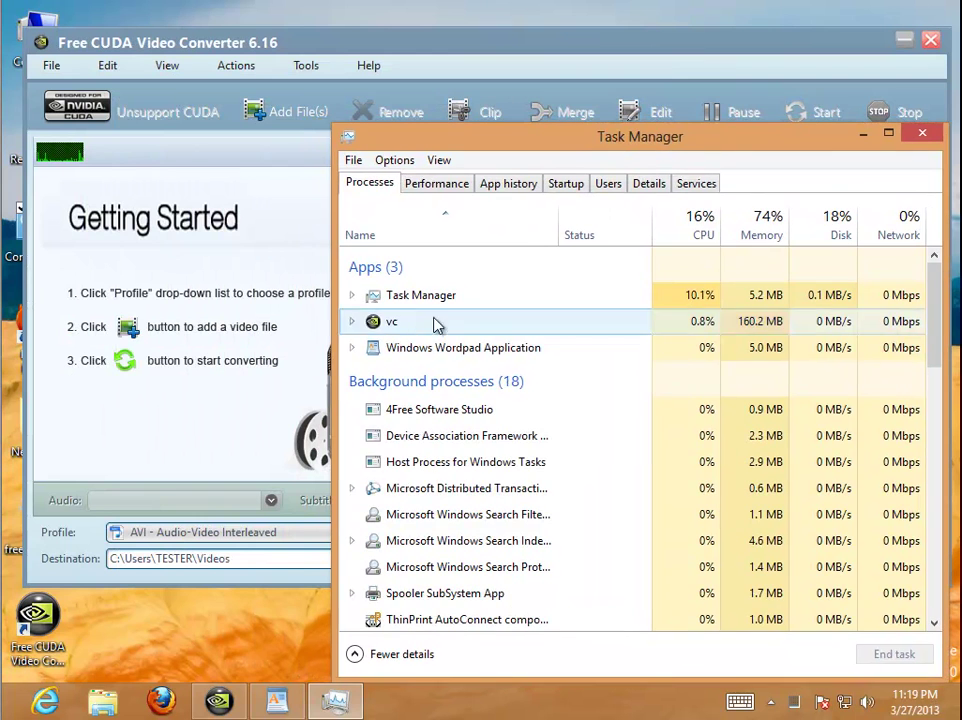
Open the file location of the running vc process and minimize the resulting folder window
{"action": "left_click", "coordinate": [400, 321]}
{"action": "right_click", "coordinate": [404, 325]}
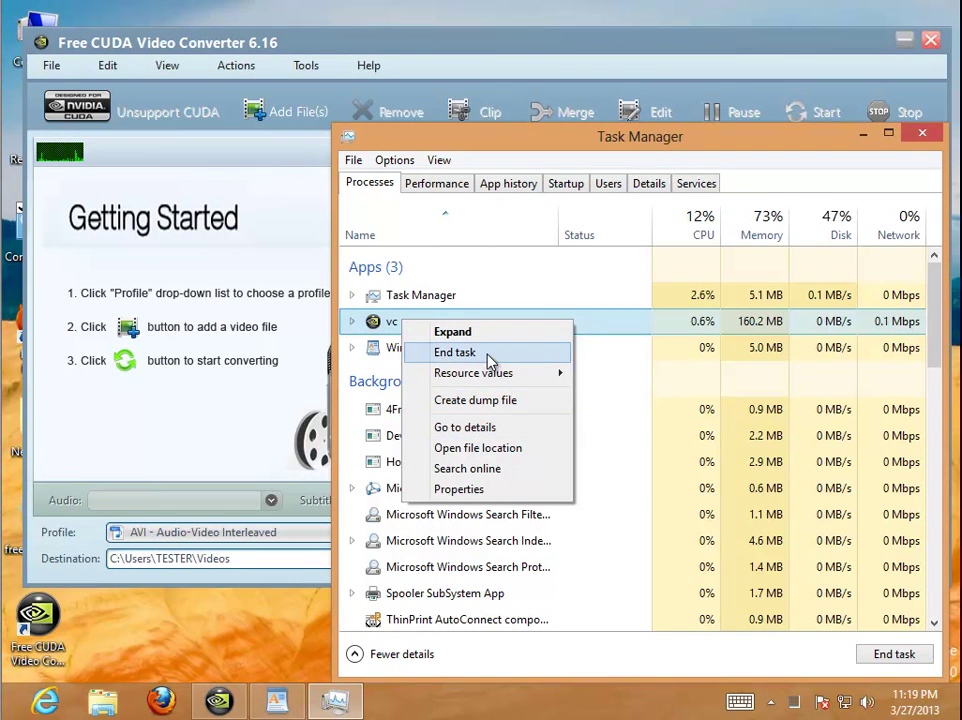
{"action": "left_click", "coordinate": [513, 449]}
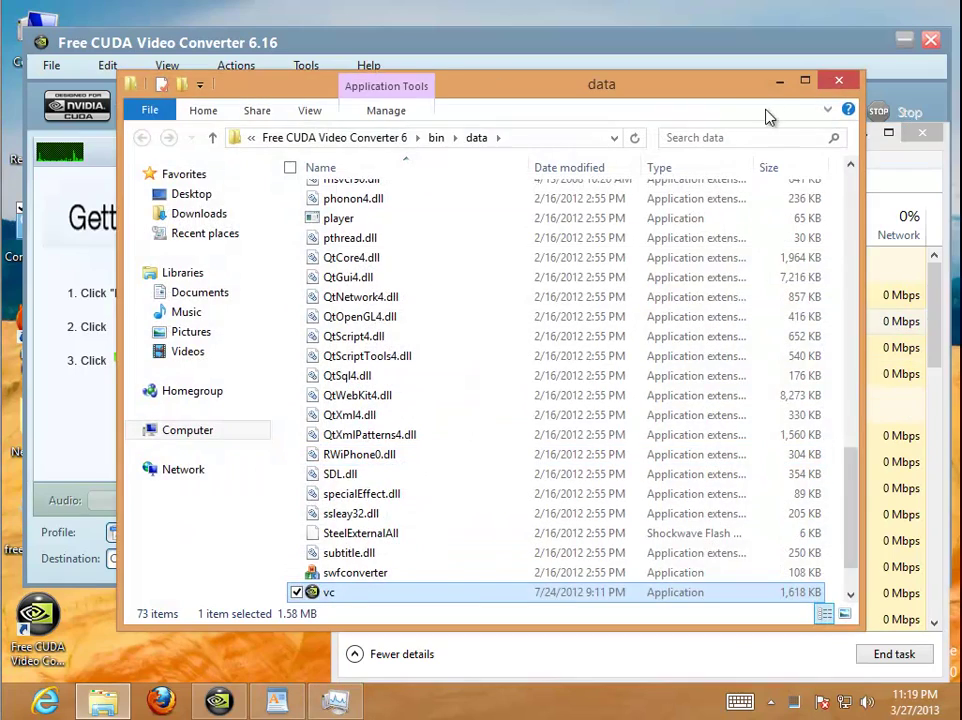
{"action": "left_click", "coordinate": [778, 82]}
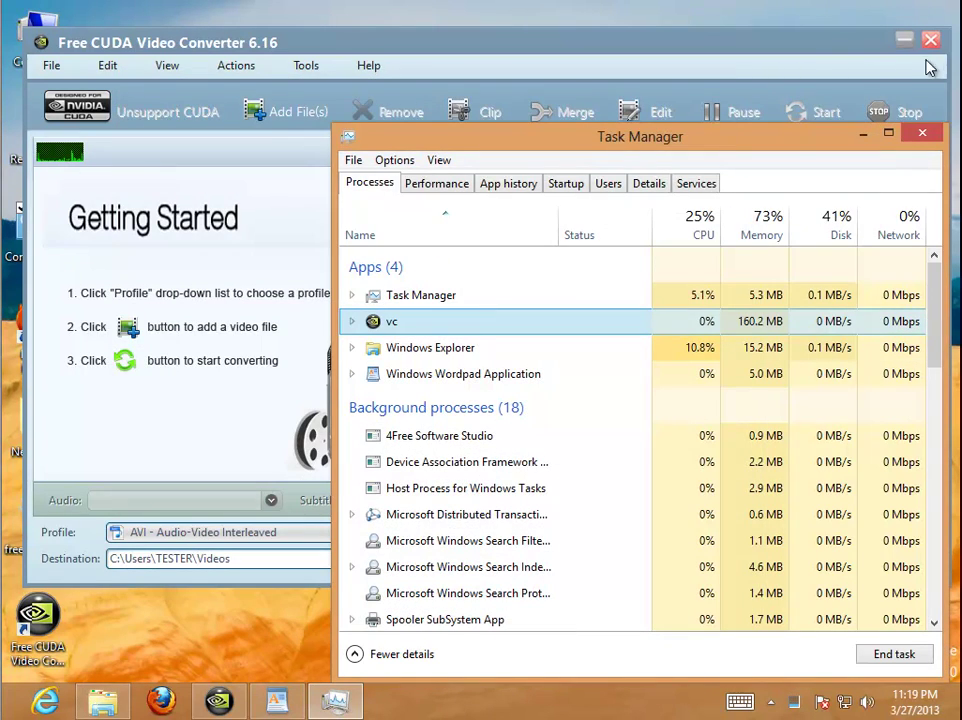
Close Free CUDA Video Converter, check the remaining processes through the end of the Task Manager list, and minimize Task Manager
{"action": "left_click", "coordinate": [931, 42]}
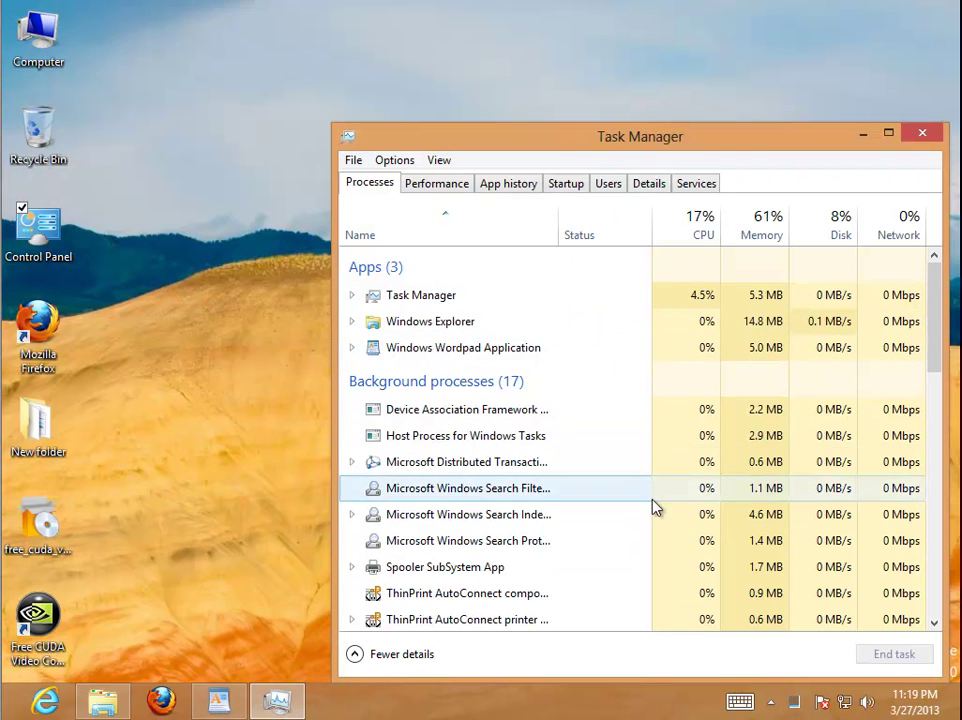
{"action": "left_click", "coordinate": [924, 321]}
{"action": "left_click_drag", "start_coordinate": [932, 324], "coordinate": [953, 565]}
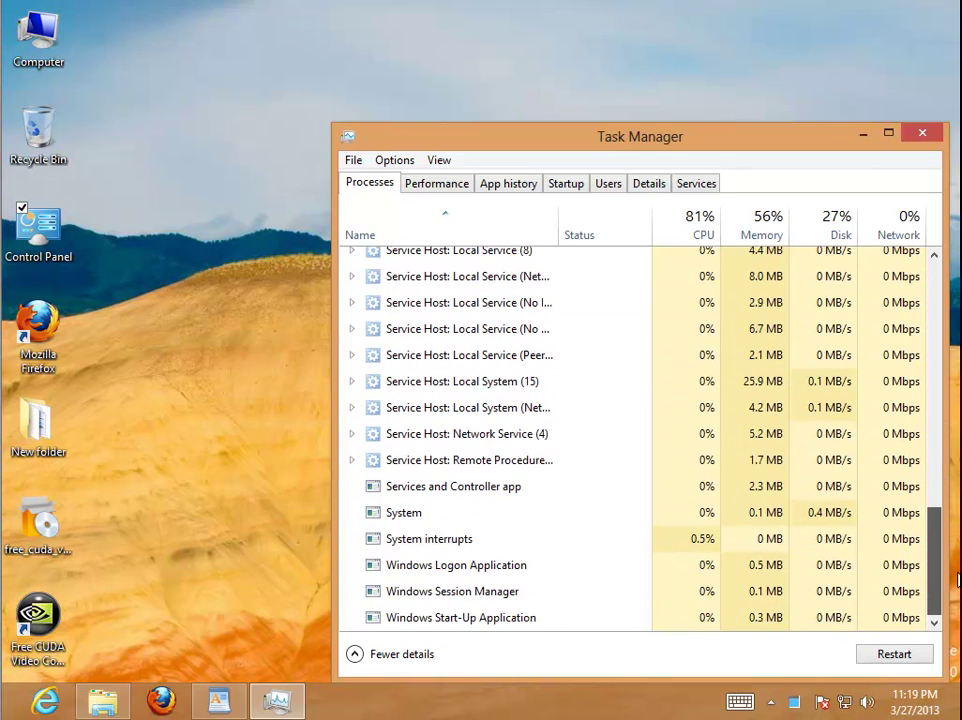
{"action": "left_click", "coordinate": [863, 136]}
Return to the WordPad instructions, highlight step 2 about reviewing the PUP's installation, and minimize the document
{"action": "left_click_drag", "start_coordinate": [229, 694], "coordinate": [280, 700]}
{"action": "left_click", "coordinate": [292, 701]}
{"action": "left_click", "coordinate": [467, 379]}
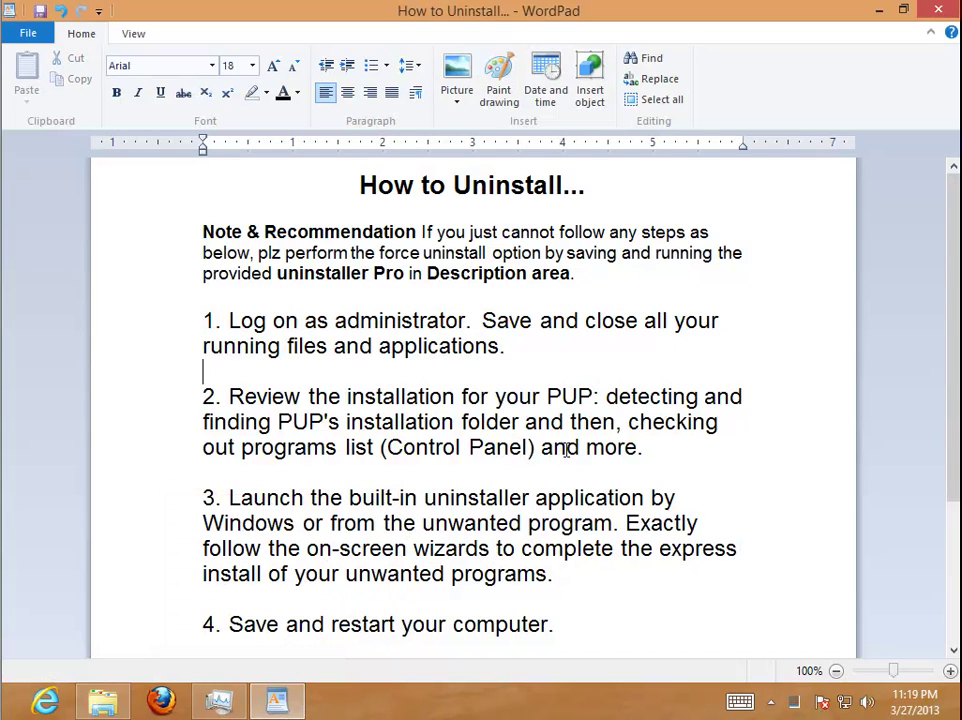
{"action": "left_click_drag", "start_coordinate": [690, 456], "coordinate": [184, 408]}
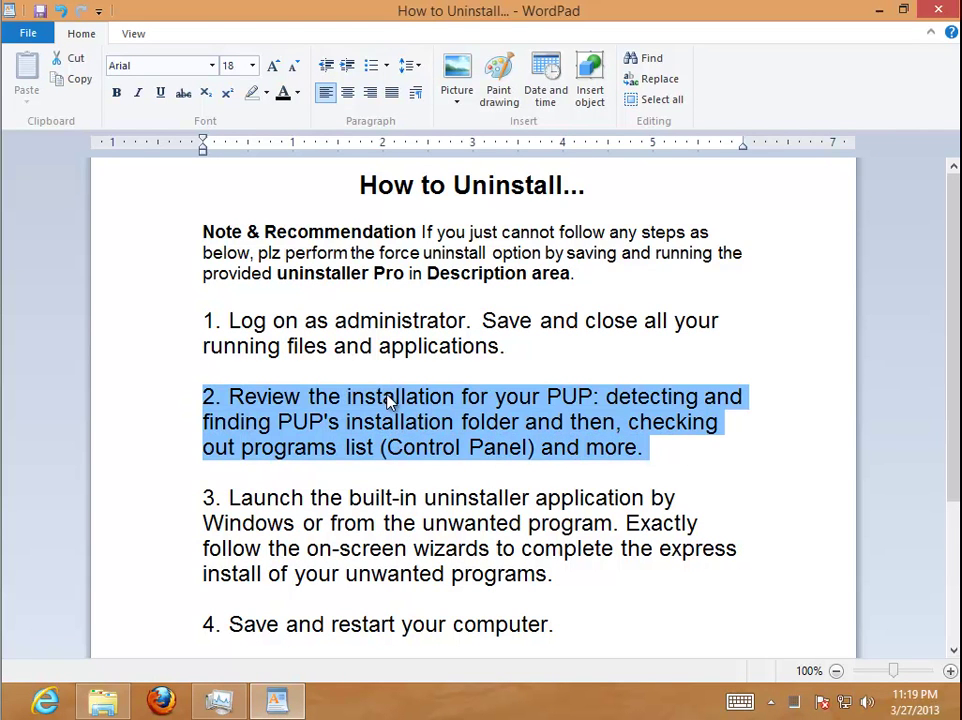
{"action": "left_click", "coordinate": [879, 11]}
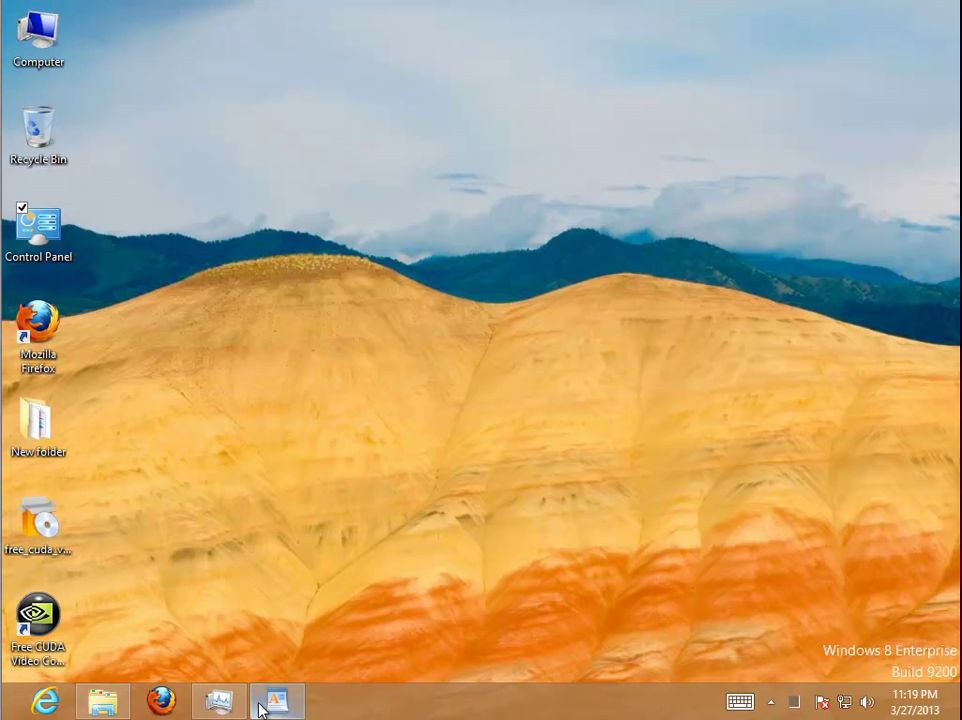
Restore and maximize the File Explorer window showing the data folder, look through its files, and go up to Program Files
{"action": "left_click_drag", "start_coordinate": [101, 704], "coordinate": [297, 710]}
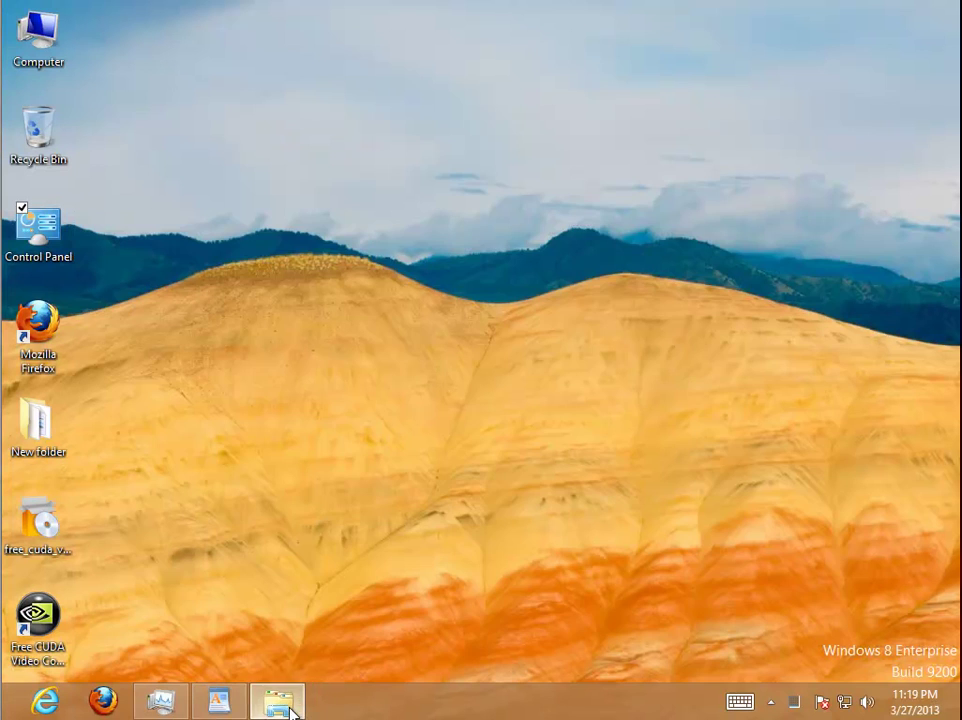
{"action": "left_click", "coordinate": [272, 706]}
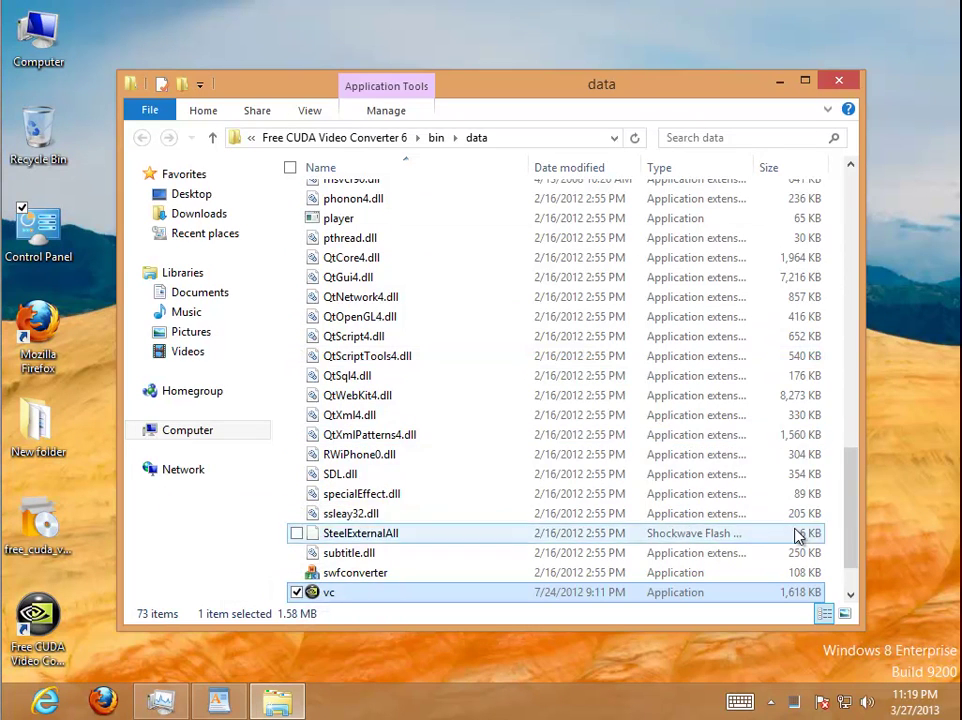
{"action": "double_click", "coordinate": [807, 86]}
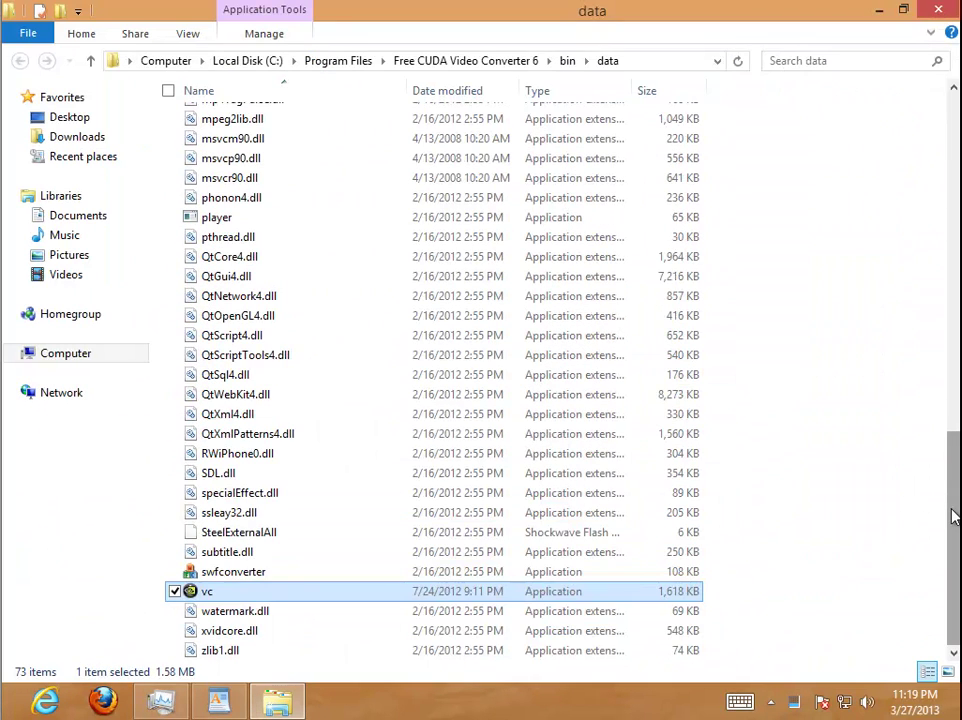
{"action": "scroll", "coordinate": [955, 517], "scroll_direction": "up", "scroll_amount": 15}
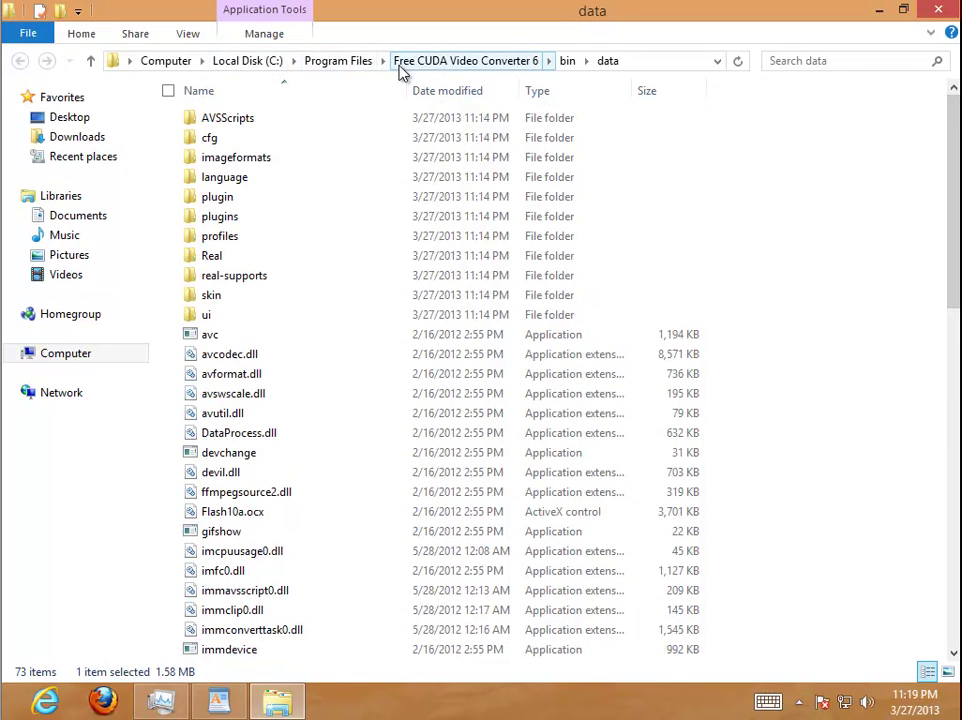
{"action": "left_click", "coordinate": [337, 61]}
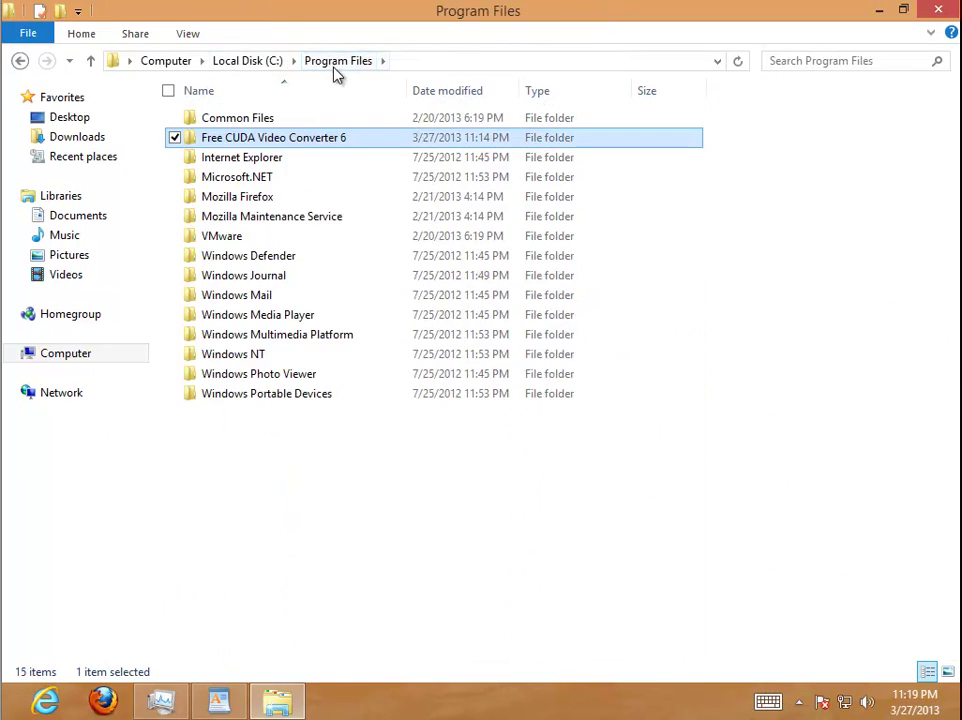
Check the size on disk and file count in the Free CUDA Video Converter 6 folder's properties, and minimize File Explorer
{"action": "right_click", "coordinate": [237, 145]}
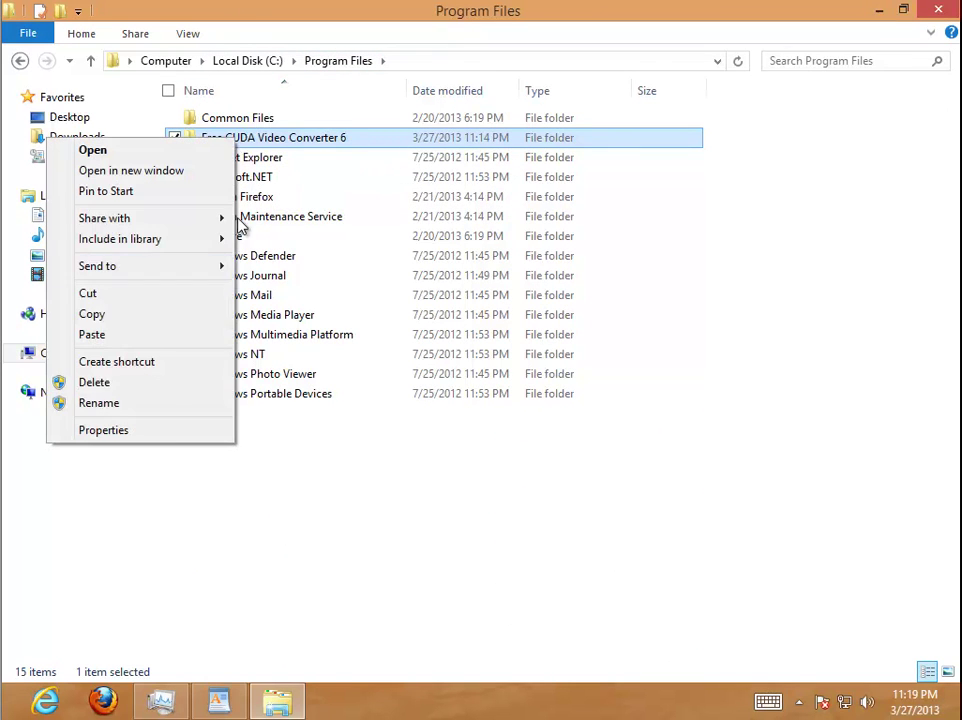
{"action": "left_click", "coordinate": [172, 430]}
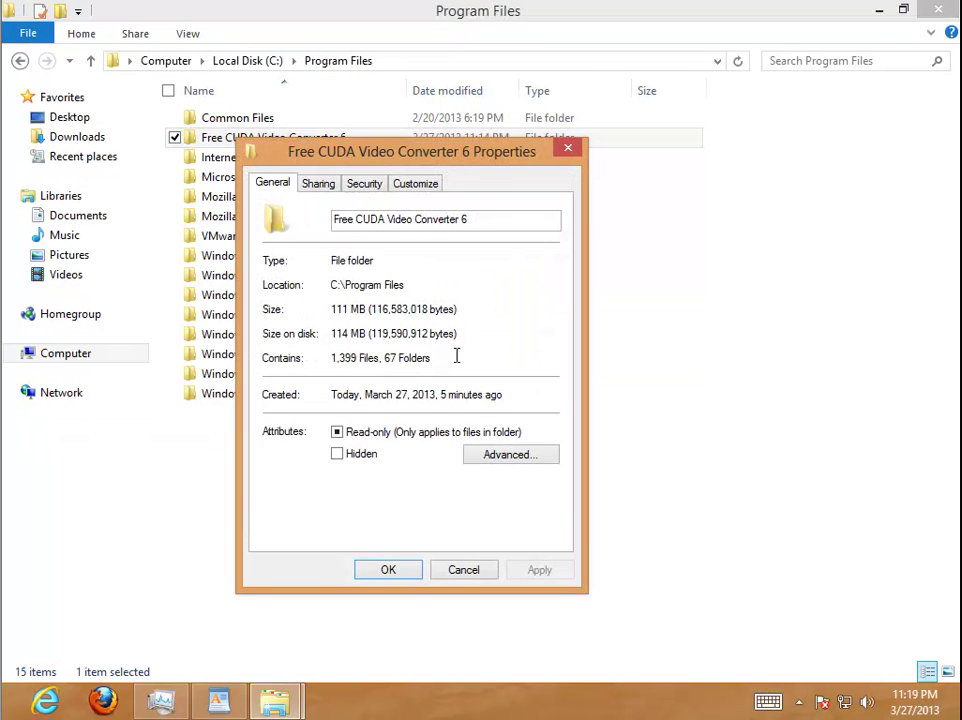
{"action": "left_click_drag", "start_coordinate": [432, 358], "coordinate": [281, 355]}
{"action": "left_click_drag", "start_coordinate": [456, 336], "coordinate": [294, 335]}
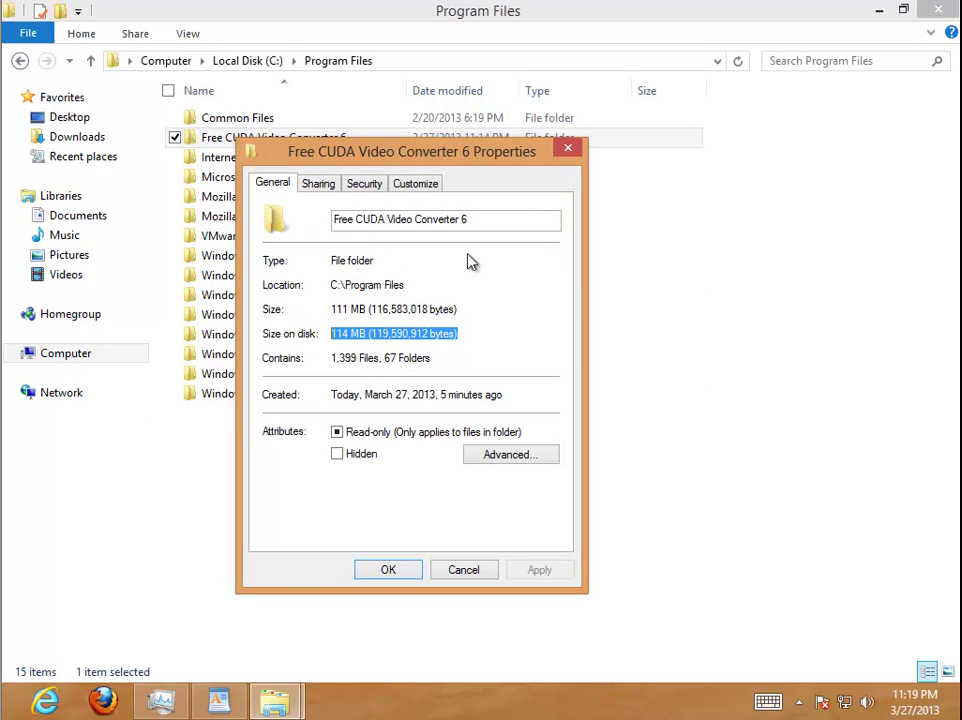
{"action": "left_click", "coordinate": [566, 148]}
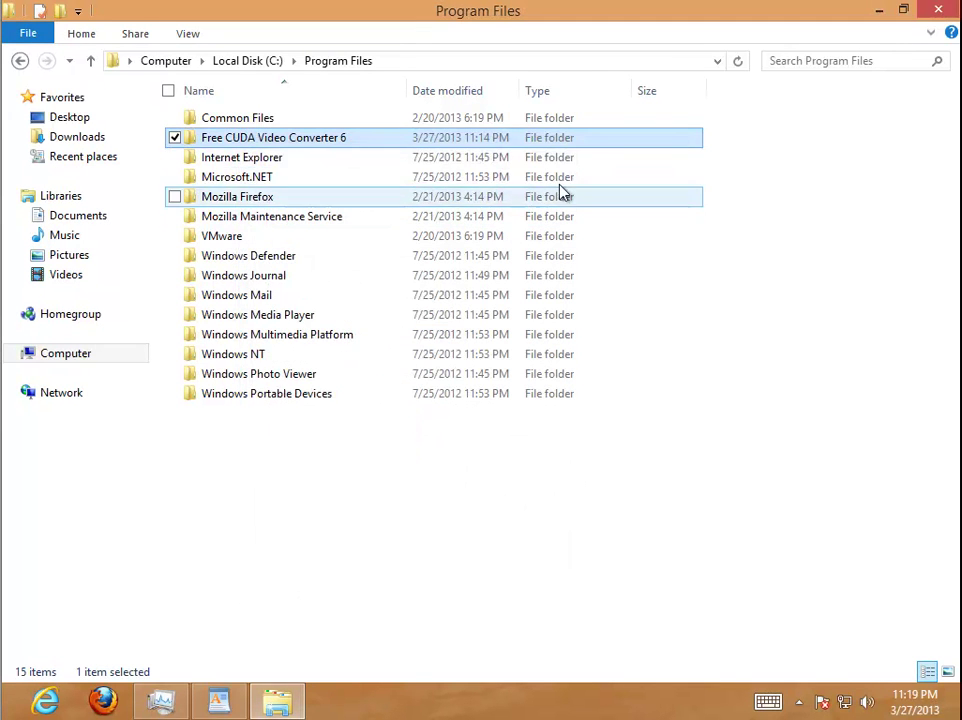
{"action": "left_click", "coordinate": [879, 12]}
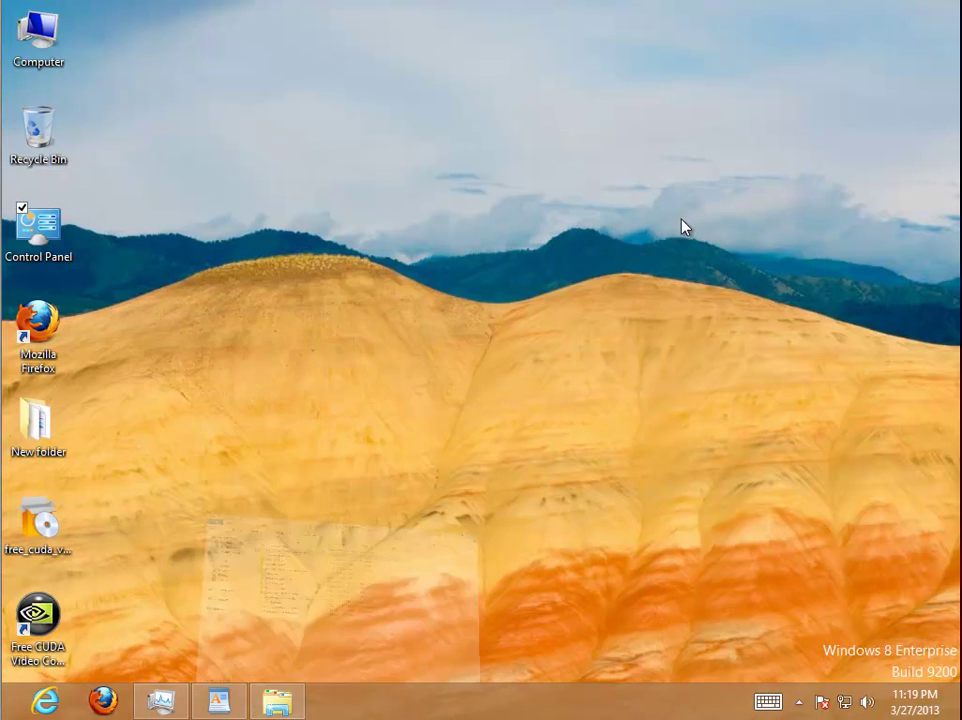
In the WordPad instructions, highlight the part of step 2 on checking the programs list in Control Panel, and minimize the document
{"action": "left_click", "coordinate": [234, 700]}
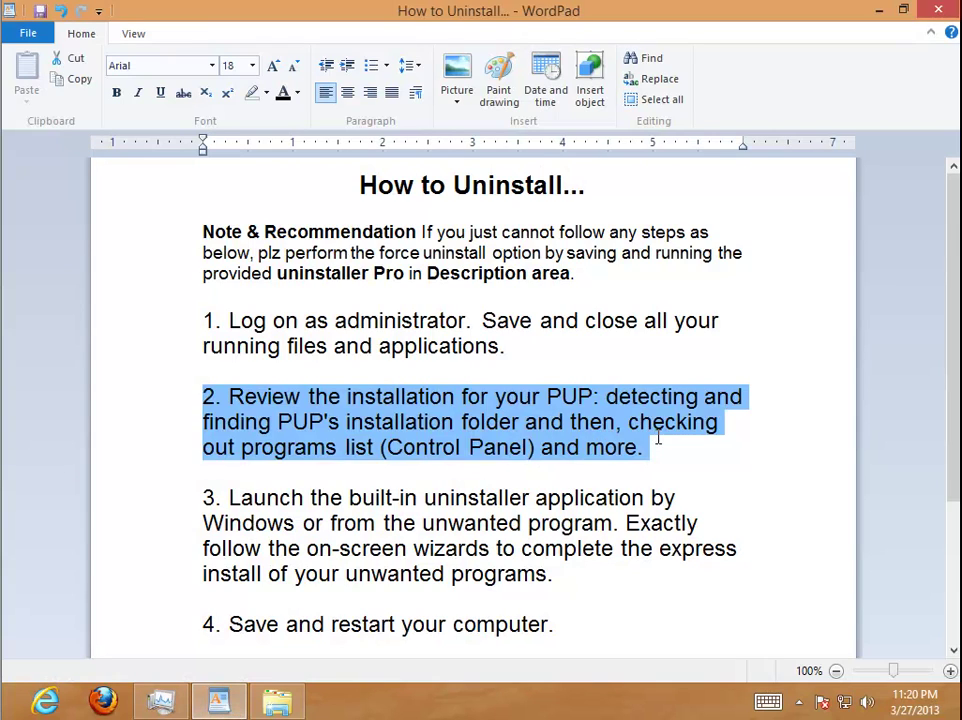
{"action": "left_click", "coordinate": [658, 436]}
{"action": "left_click_drag", "start_coordinate": [628, 421], "coordinate": [650, 455]}
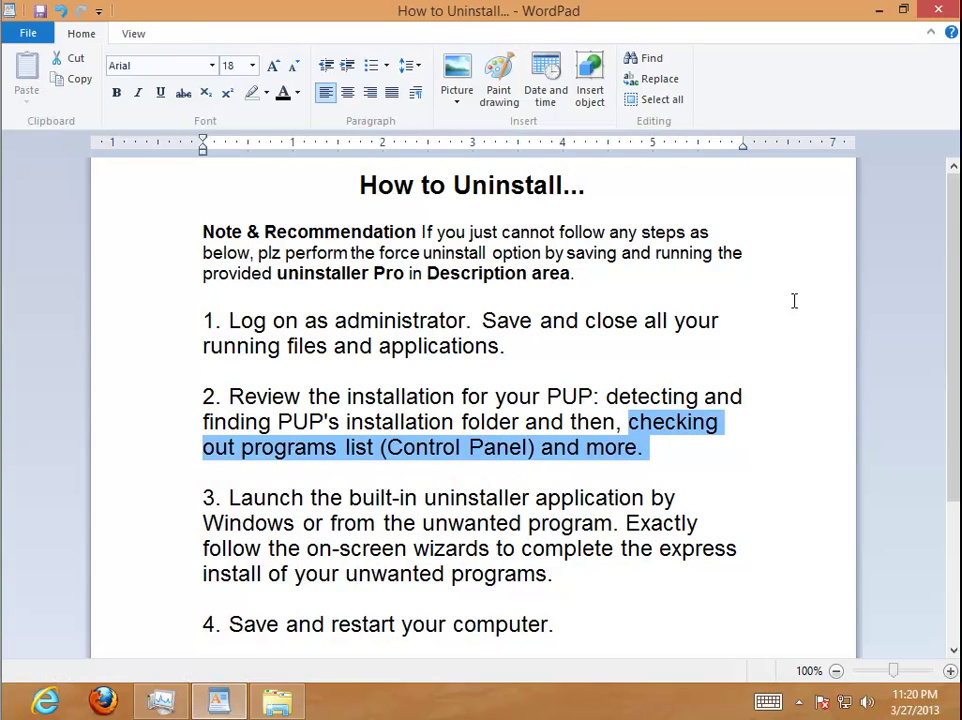
{"action": "left_click", "coordinate": [880, 12]}
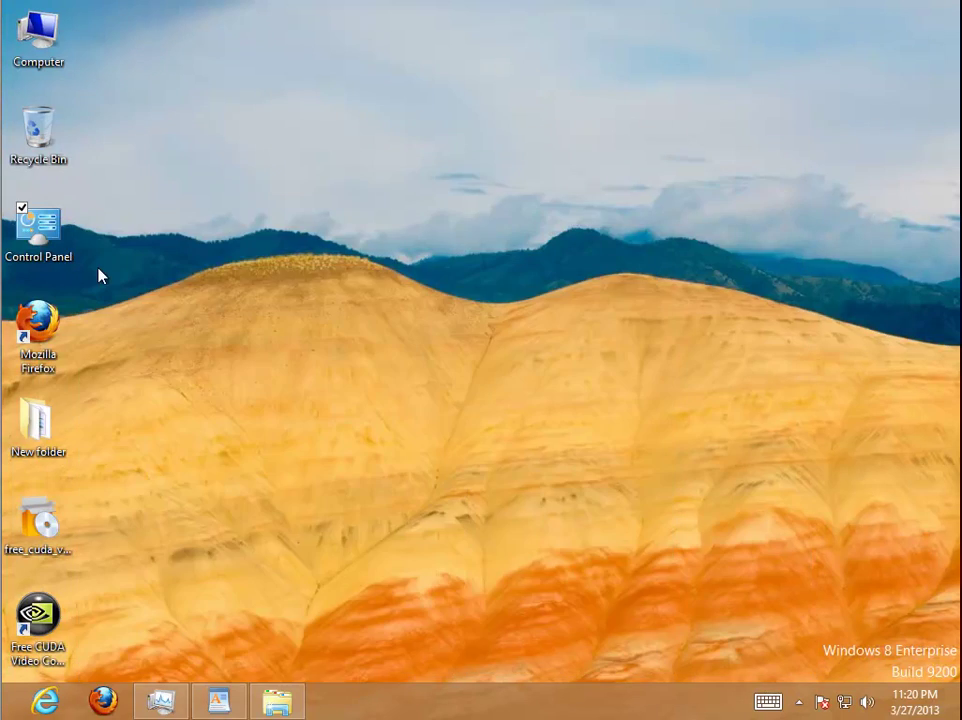
Open the installed programs list in Control Panel, inspect the Free CUDA Video Converter 6 entry with the Publisher column narrowed, and minimize the window
{"action": "double_click", "coordinate": [65, 214]}
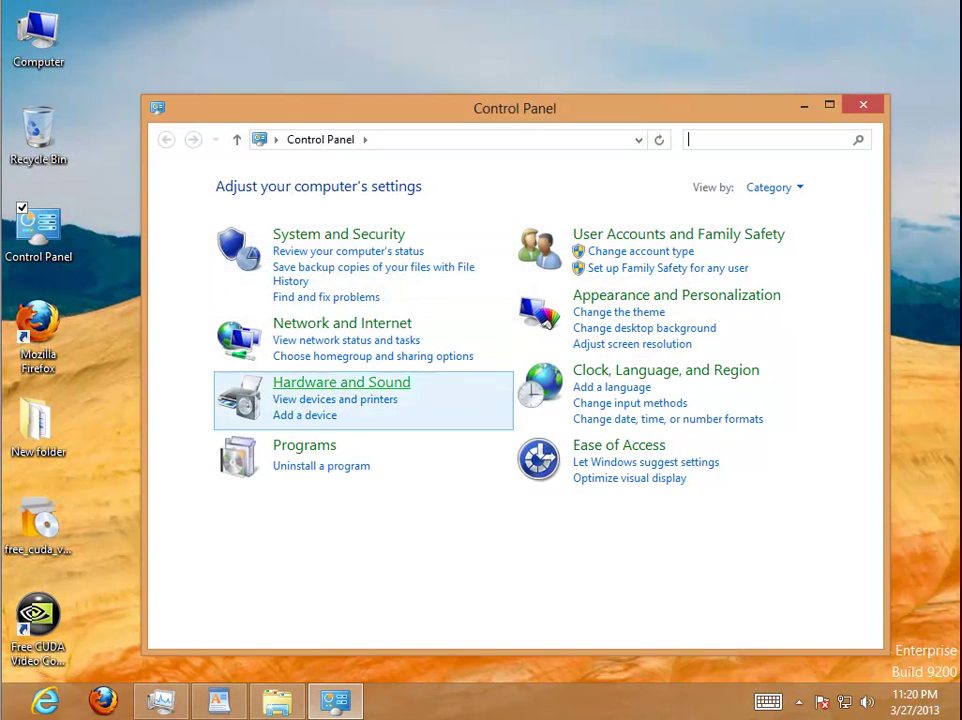
{"action": "left_click", "coordinate": [318, 468]}
{"action": "left_click", "coordinate": [437, 301]}
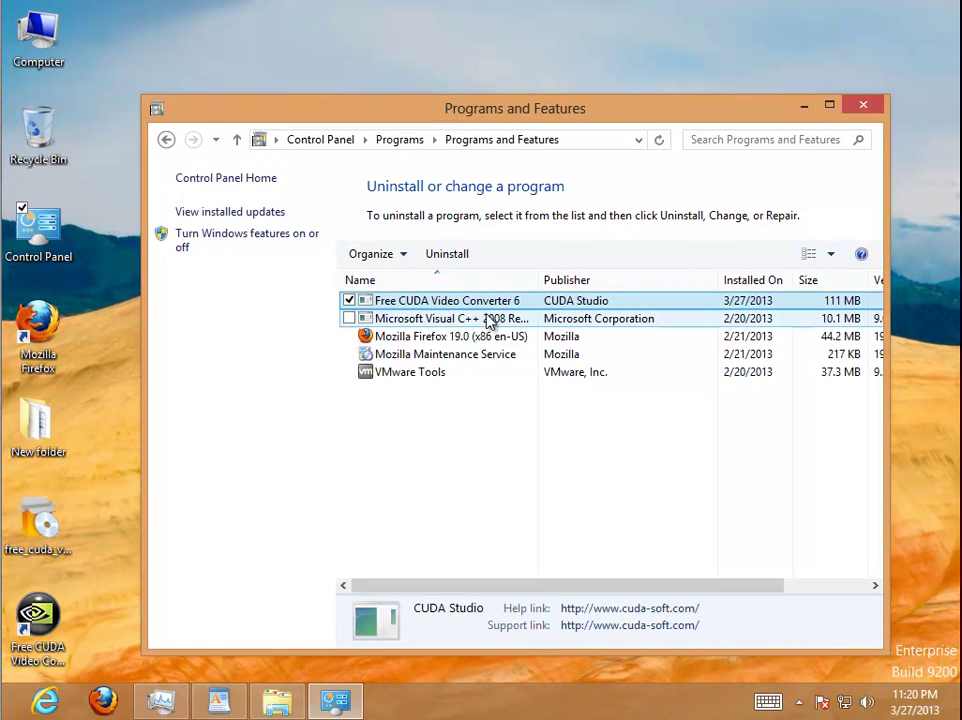
{"action": "right_click", "coordinate": [442, 412]}
{"action": "left_click", "coordinate": [407, 483]}
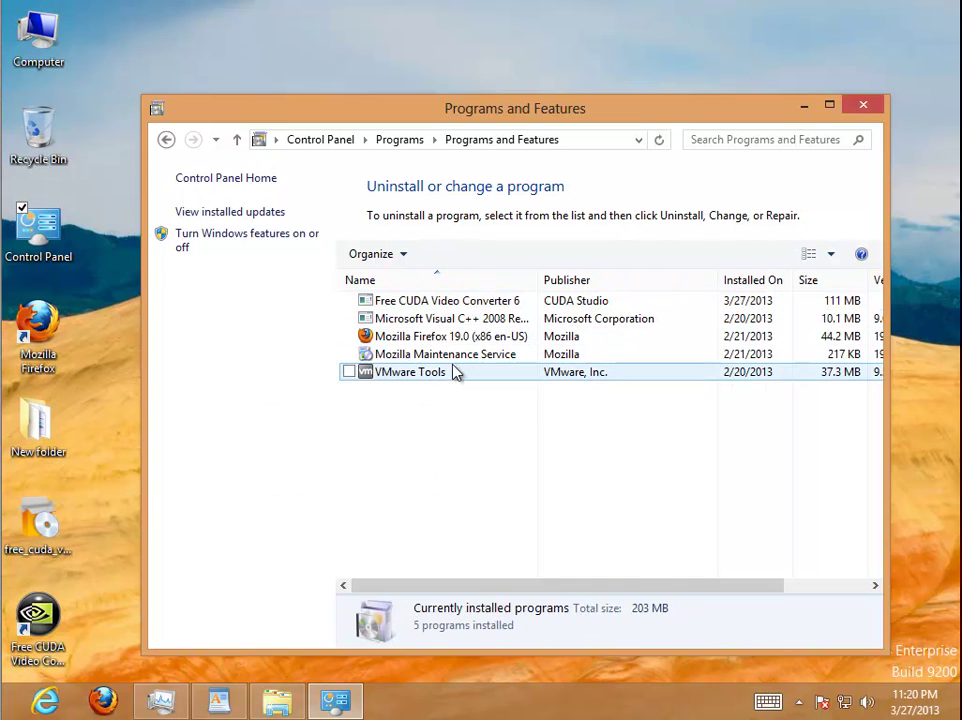
{"action": "left_click", "coordinate": [457, 303]}
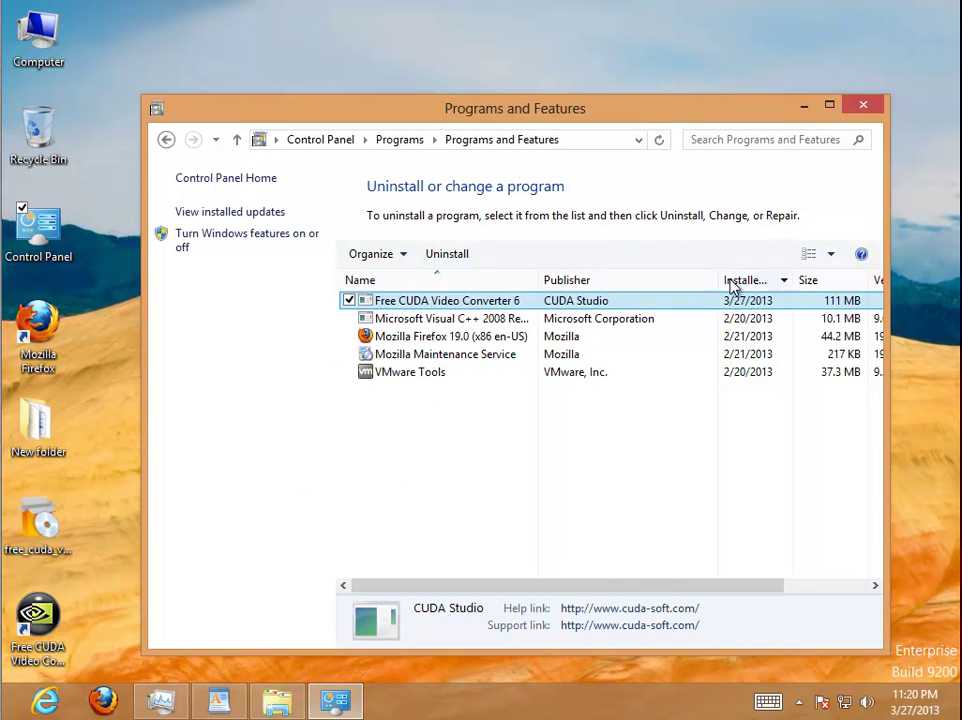
{"action": "left_click_drag", "start_coordinate": [719, 277], "coordinate": [623, 279]}
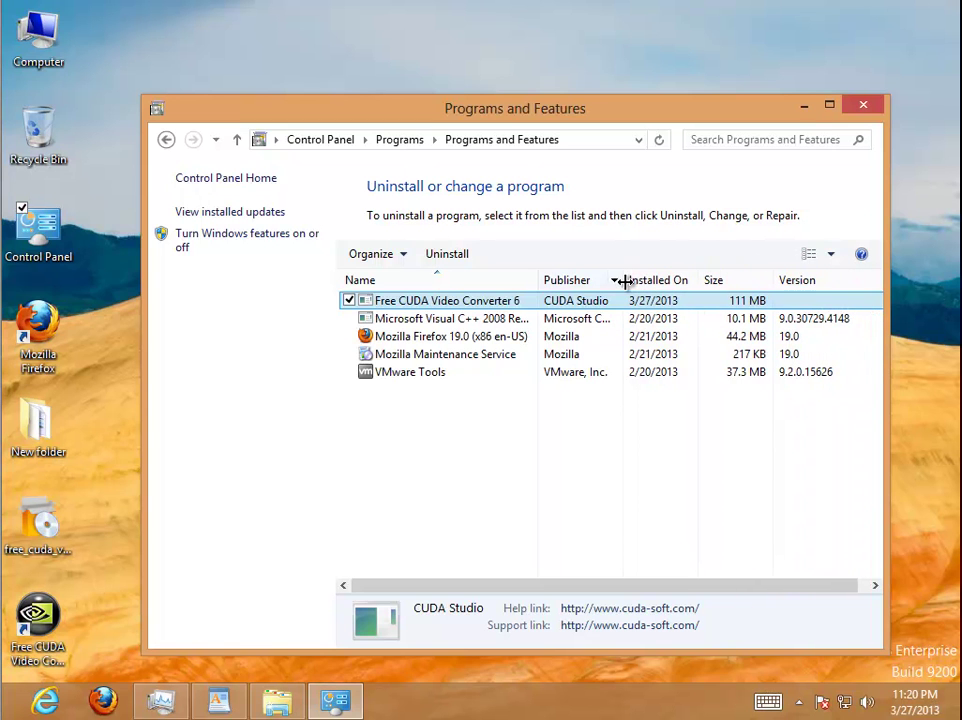
{"action": "left_click", "coordinate": [803, 104]}
Return to the WordPad instructions, highlight step 3 about launching the built-in uninstaller, and minimize the document
{"action": "left_click_drag", "start_coordinate": [218, 700], "coordinate": [354, 700]}
{"action": "left_click", "coordinate": [413, 568]}
{"action": "left_click", "coordinate": [554, 393]}
{"action": "scroll", "coordinate": [554, 393], "scroll_direction": "down", "scroll_amount": 1}
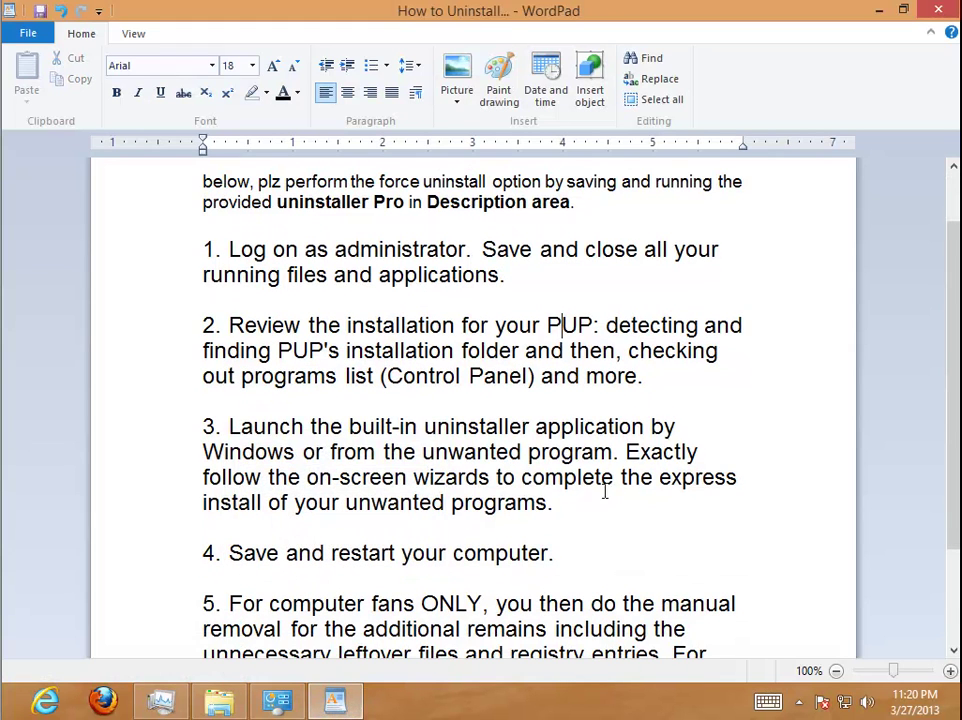
{"action": "left_click_drag", "start_coordinate": [584, 509], "coordinate": [166, 426]}
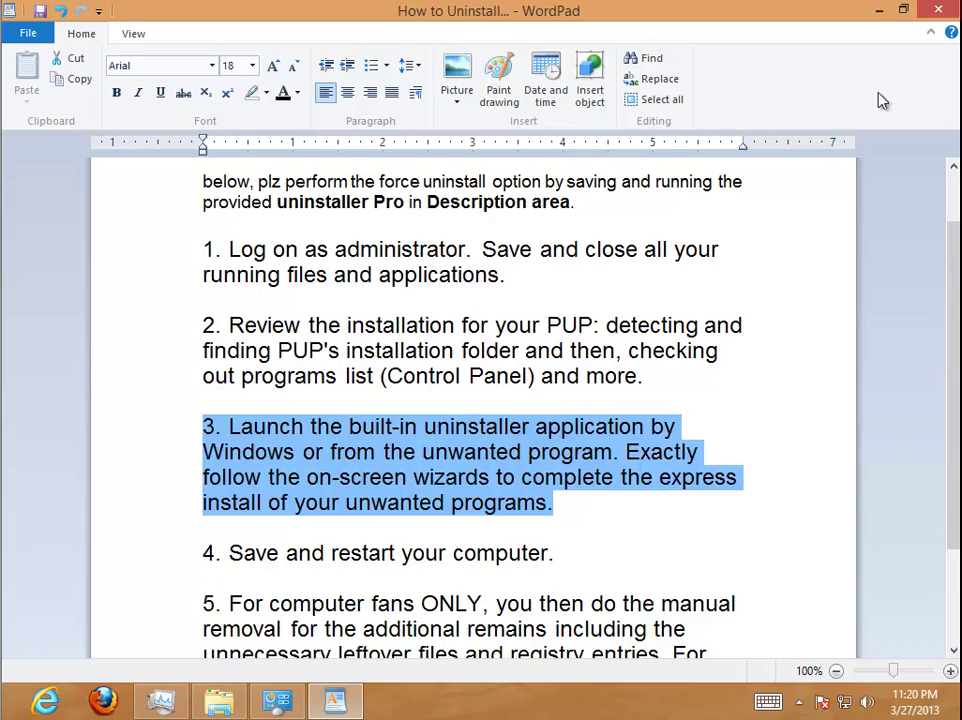
{"action": "left_click", "coordinate": [879, 10]}
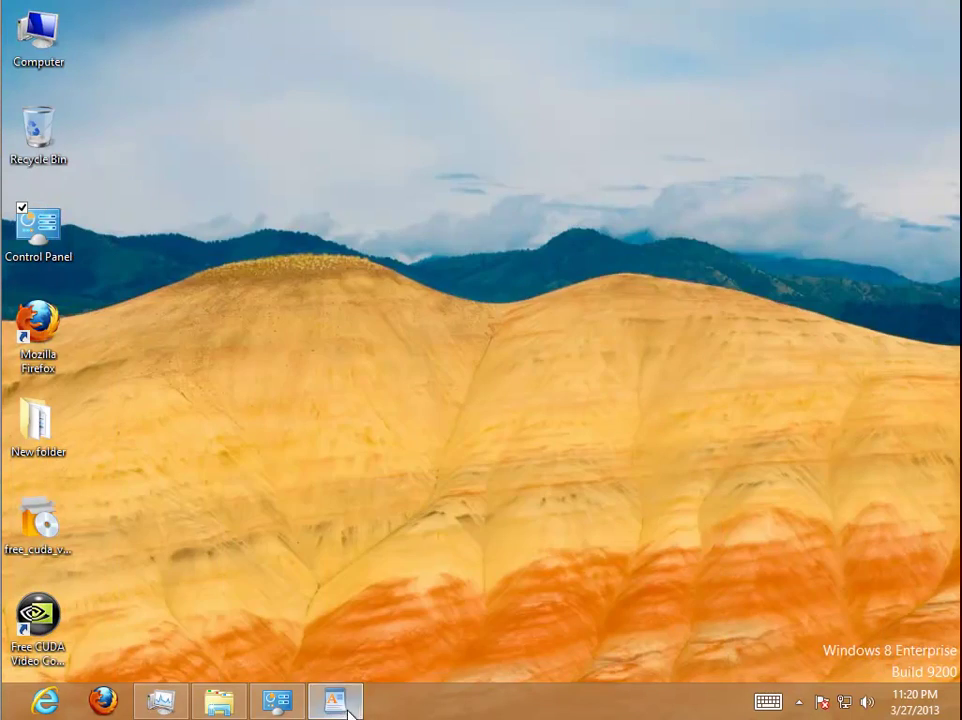
Uninstall Free CUDA Video Converter 6 from Programs and Features, agree to remove all its components, and close the programs list
{"action": "left_click", "coordinate": [338, 702]}
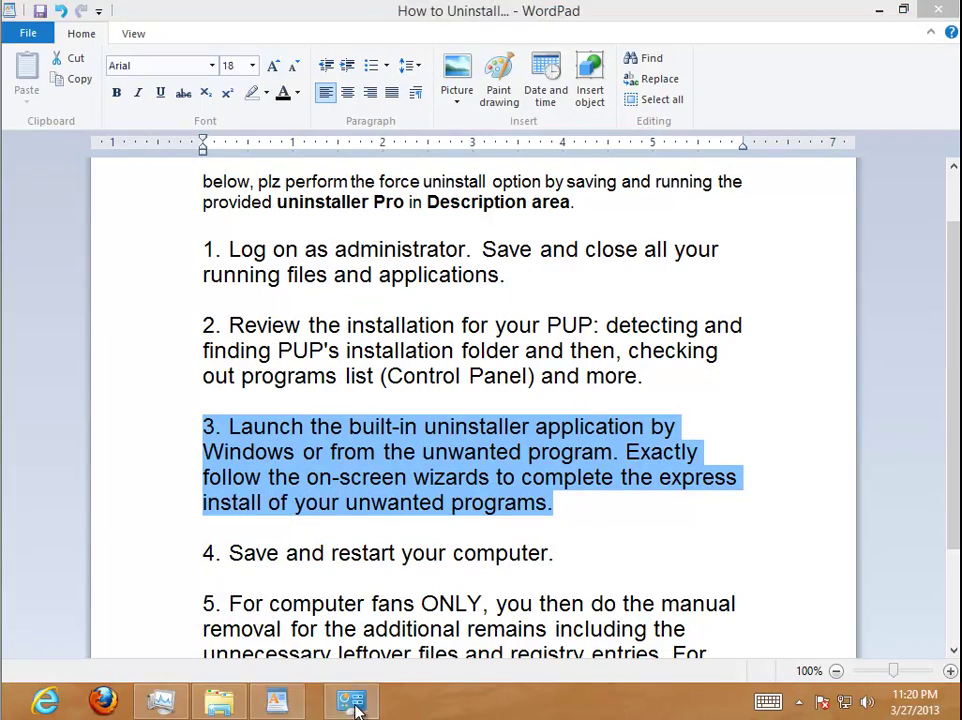
{"action": "left_click", "coordinate": [365, 704]}
{"action": "left_click", "coordinate": [417, 301]}
{"action": "left_click", "coordinate": [447, 254]}
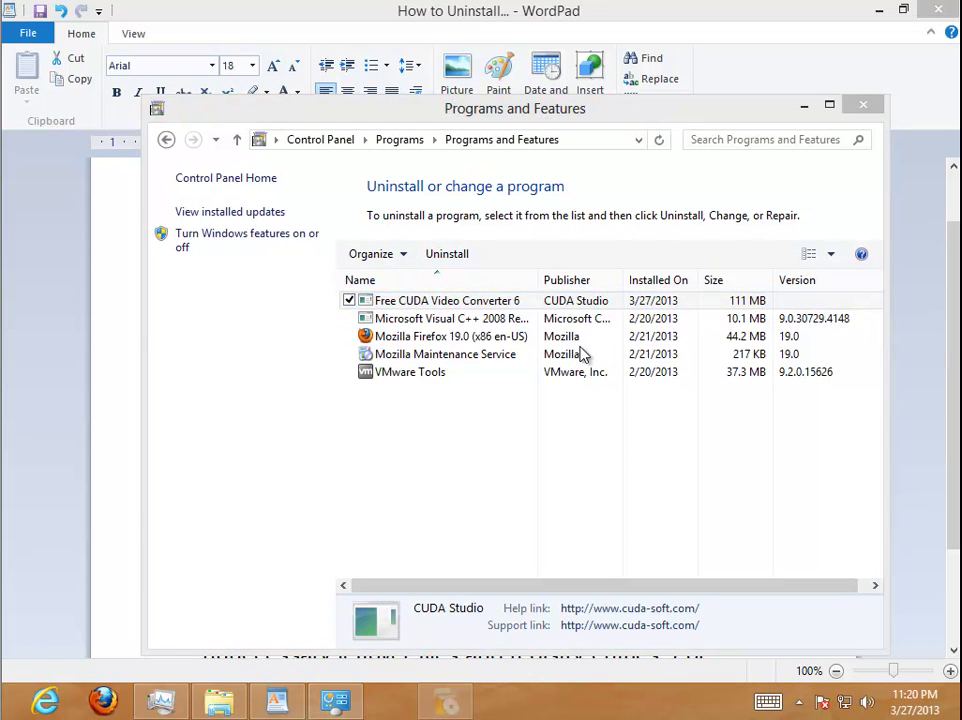
{"action": "left_click_drag", "start_coordinate": [466, 298], "coordinate": [540, 393]}
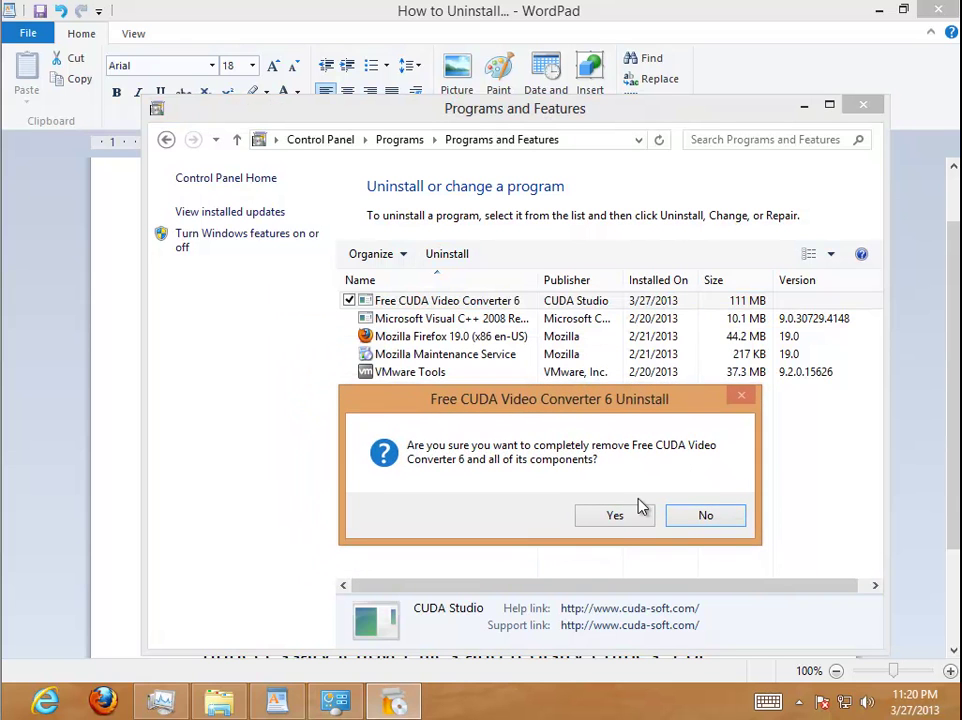
{"action": "left_click", "coordinate": [624, 520]}
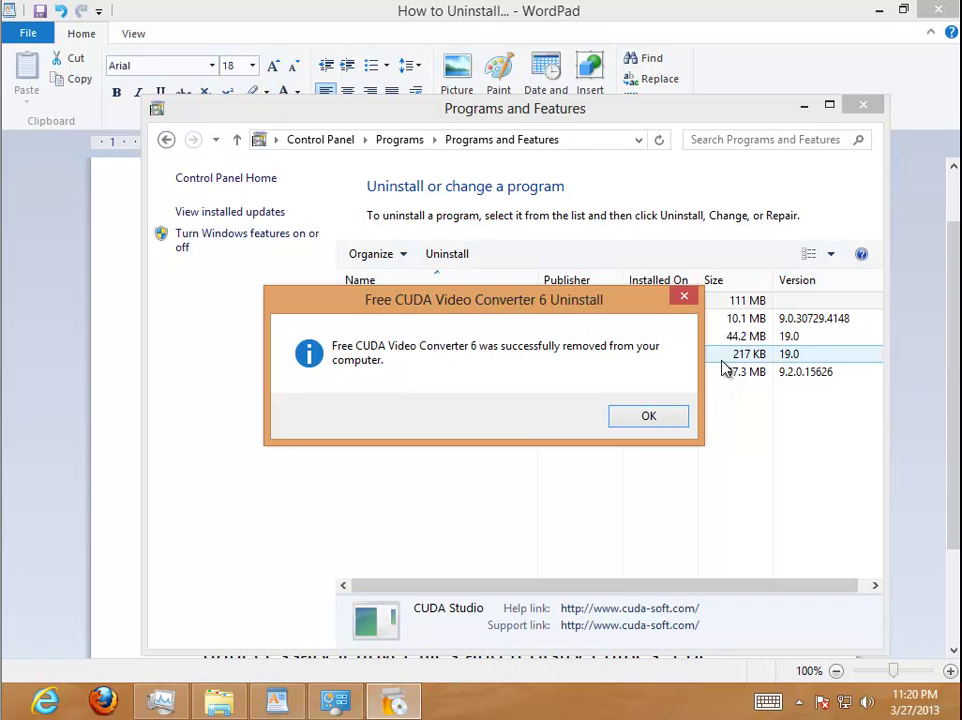
{"action": "left_click", "coordinate": [654, 419]}
{"action": "right_click", "coordinate": [215, 393]}
{"action": "left_click", "coordinate": [359, 470]}
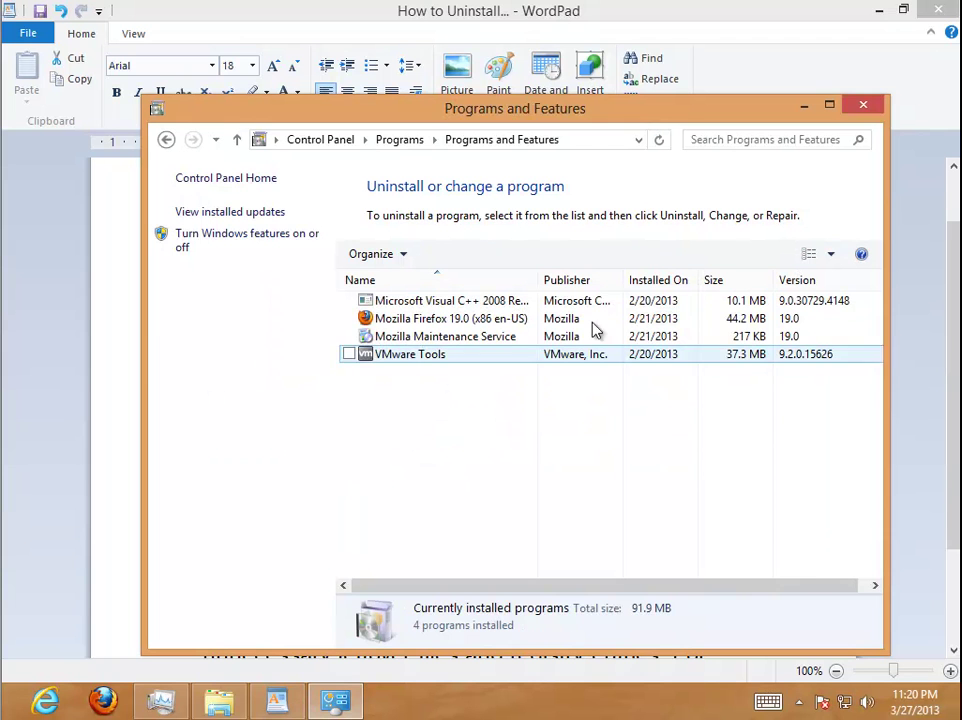
{"action": "left_click", "coordinate": [874, 103]}
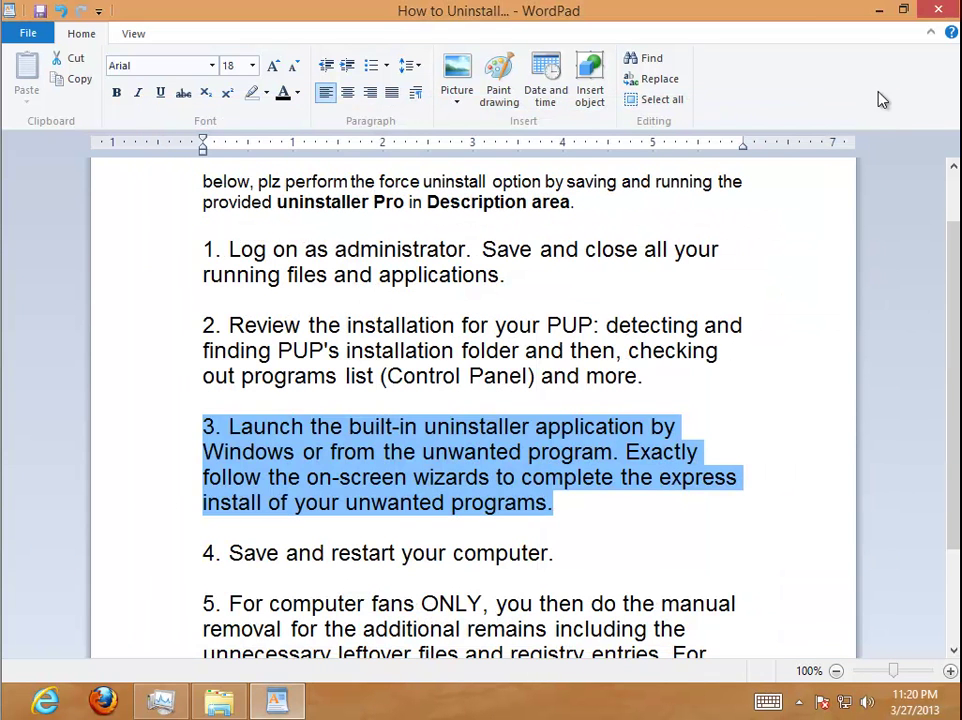
In the WordPad instructions, highlight step 4 about restarting and step 5 about manually removing leftovers, and minimize the document
{"action": "left_click", "coordinate": [600, 512]}
{"action": "left_click_drag", "start_coordinate": [576, 554], "coordinate": [183, 555]}
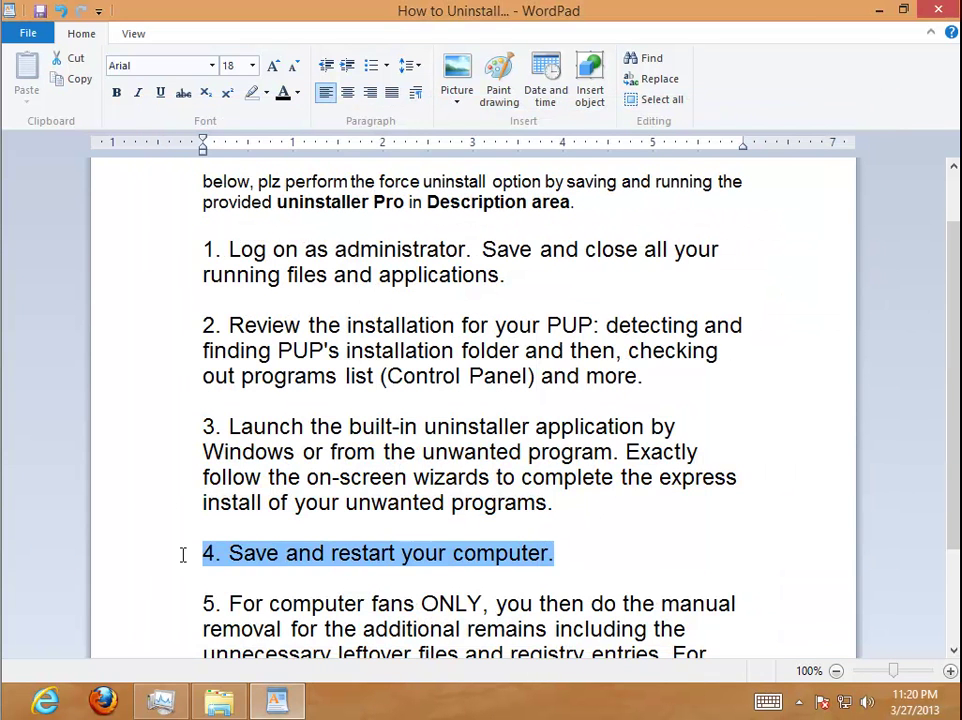
{"action": "scroll", "coordinate": [425, 533], "scroll_direction": "down", "scroll_amount": 1}
{"action": "left_click_drag", "start_coordinate": [322, 637], "coordinate": [189, 538]}
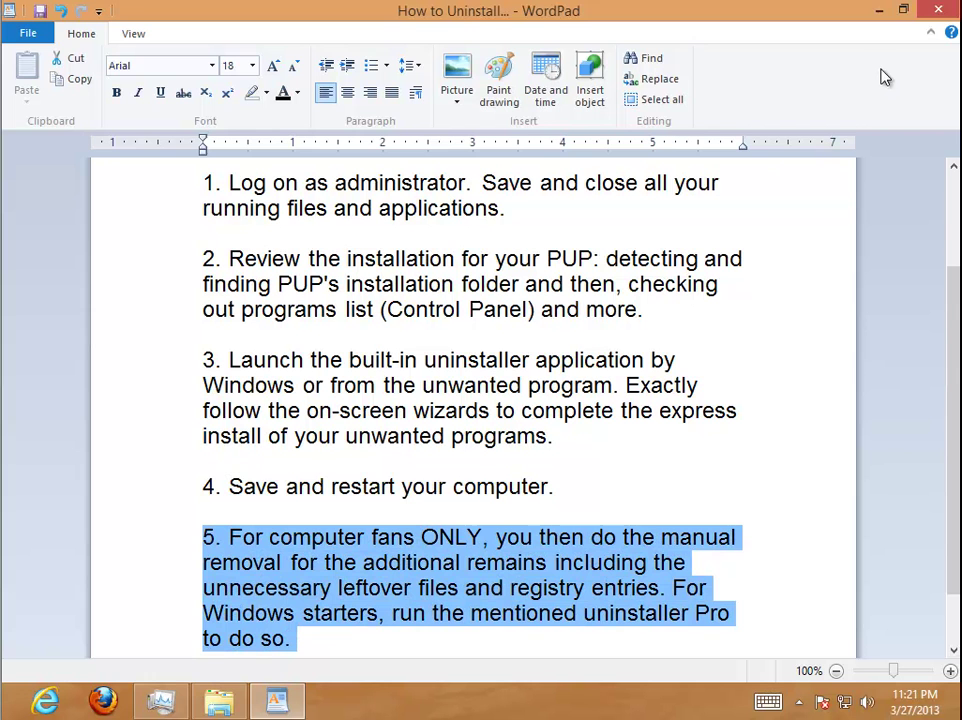
{"action": "left_click", "coordinate": [879, 12]}
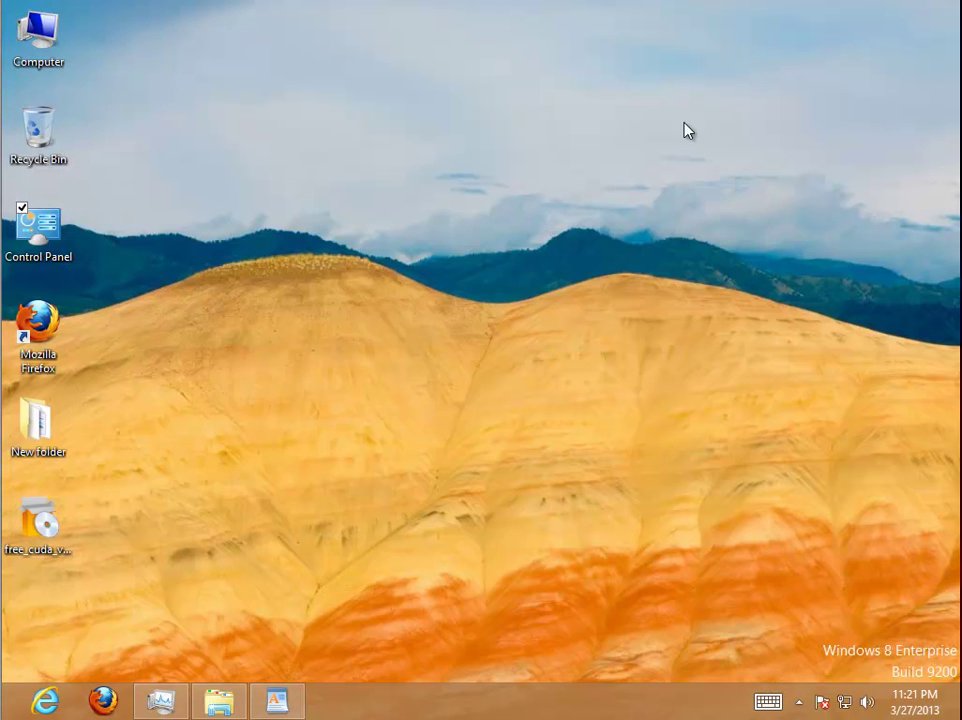
Search the whole computer for leftover files matching CUDA and minimize the search window
{"action": "left_click", "coordinate": [44, 558]}
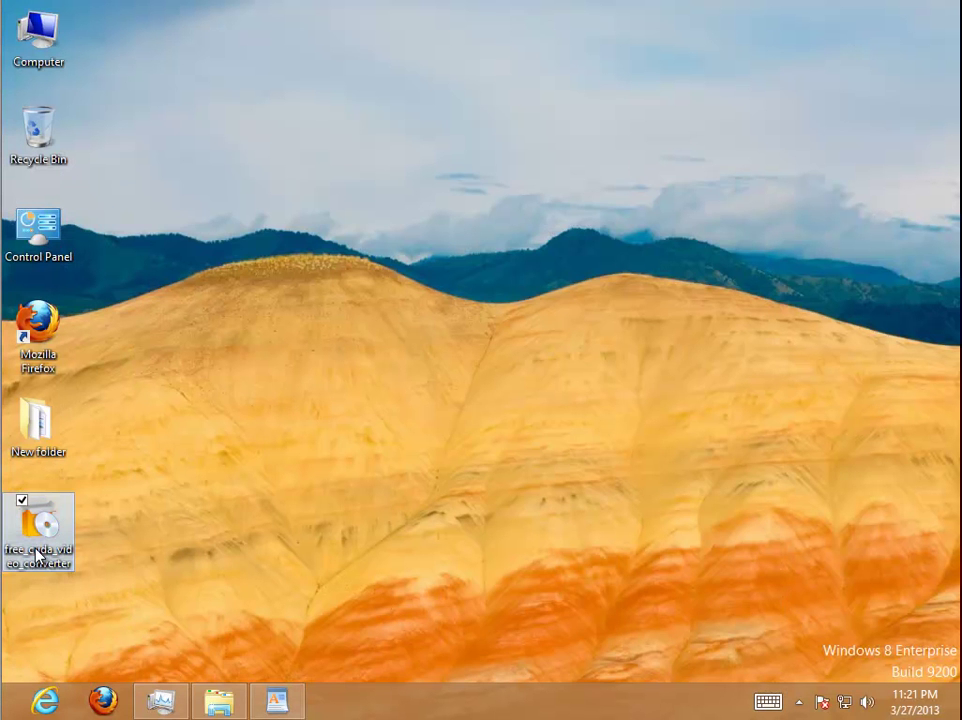
{"action": "double_click", "coordinate": [47, 63]}
{"action": "left_click", "coordinate": [704, 168]}
{"action": "type", "text": "CUDA"}
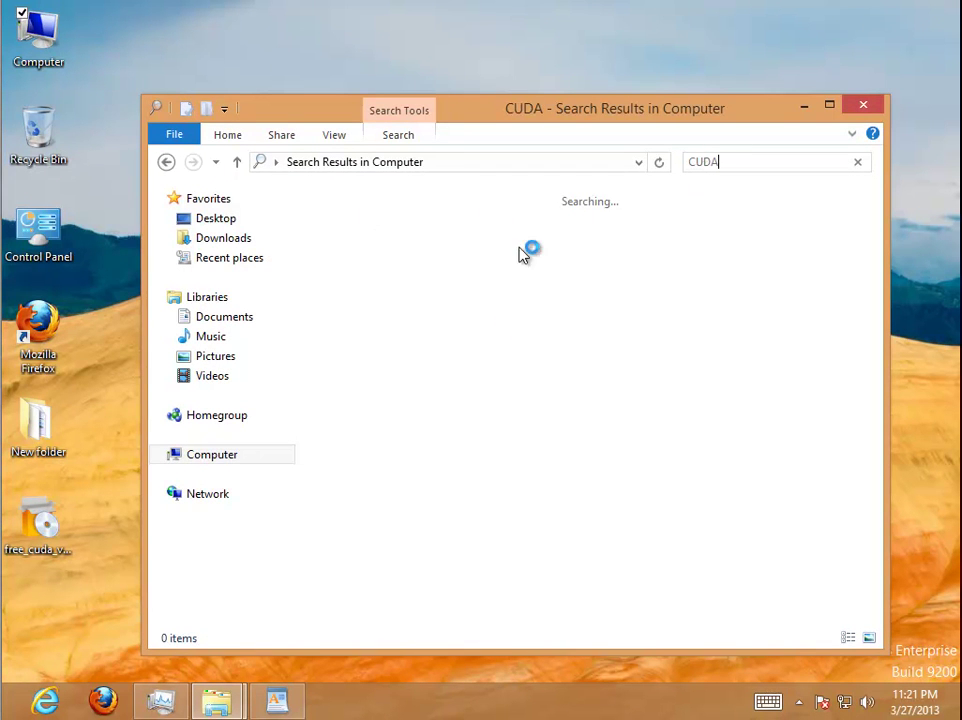
{"action": "left_click", "coordinate": [804, 105]}
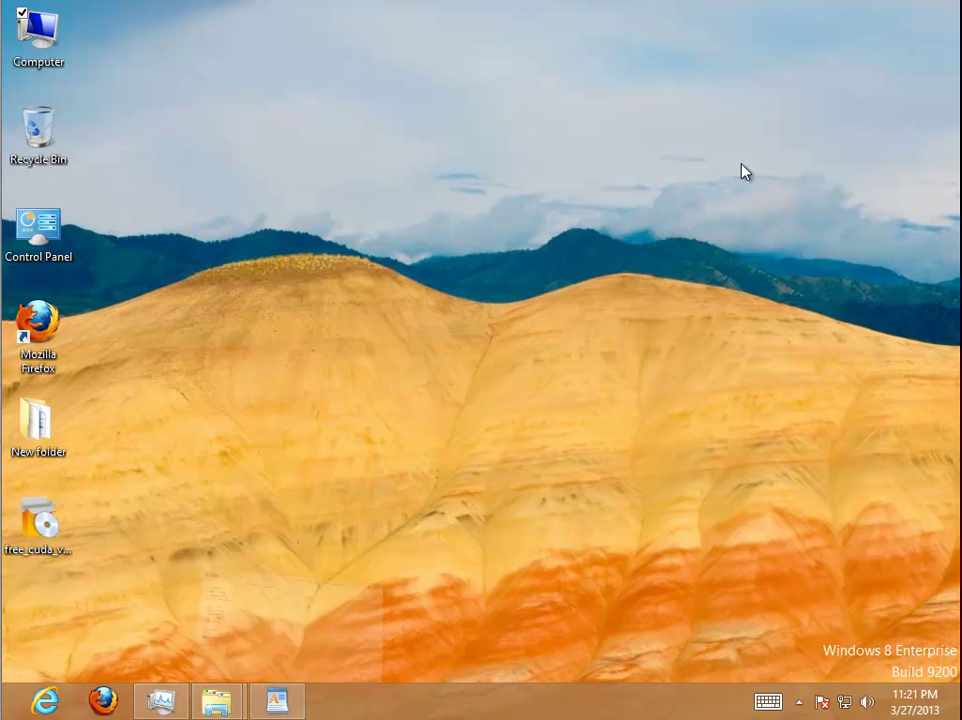
Check the Program Files folder on Local Disk (C:) for leftover converter folders and close that window
{"action": "double_click", "coordinate": [38, 35]}
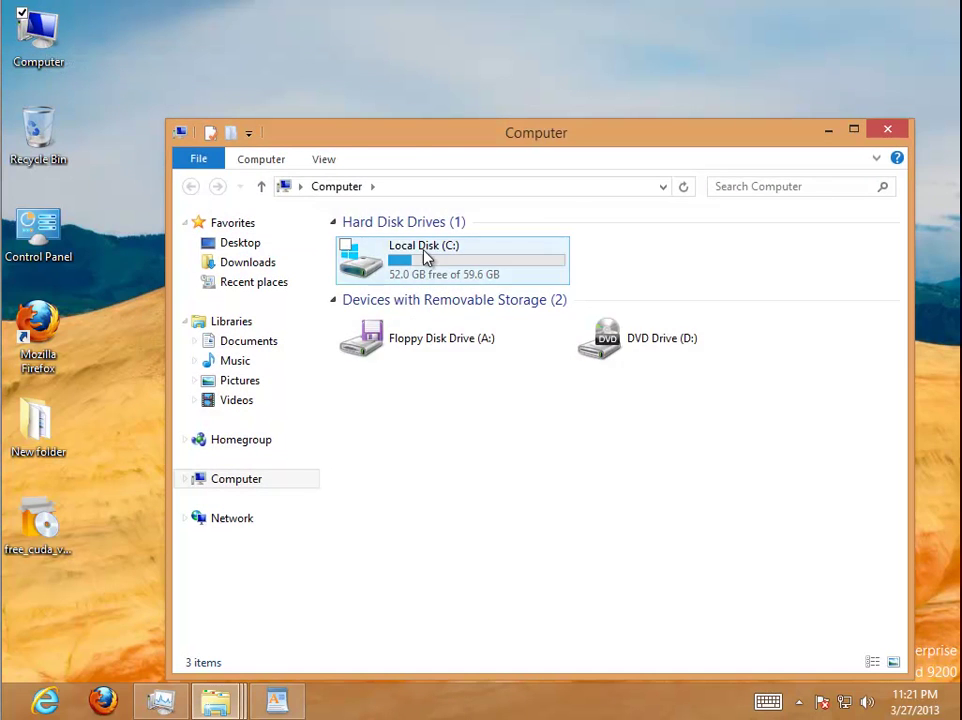
{"action": "double_click", "coordinate": [419, 258]}
{"action": "double_click", "coordinate": [404, 265]}
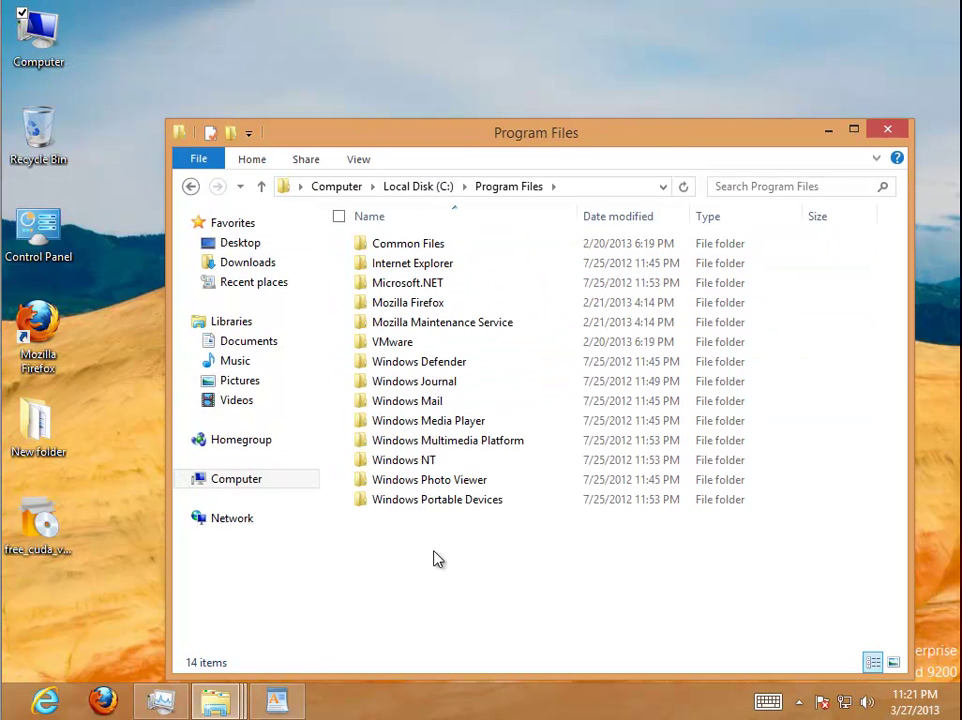
{"action": "left_click", "coordinate": [887, 129]}
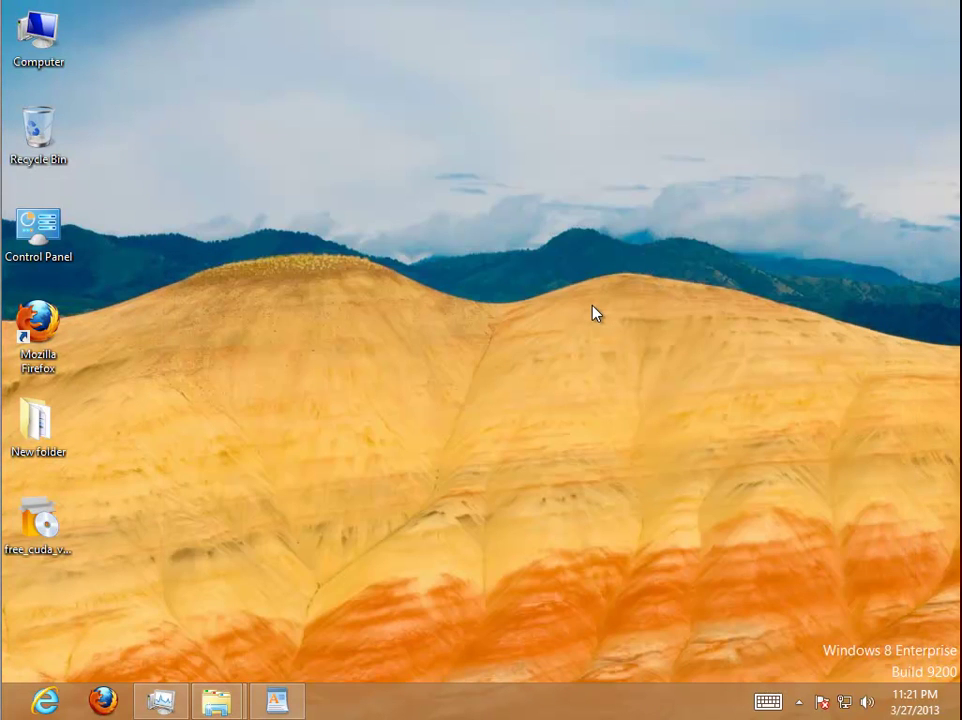
Launch the Registry Editor by running regedit
{"action": "key", "text": "super+r"}
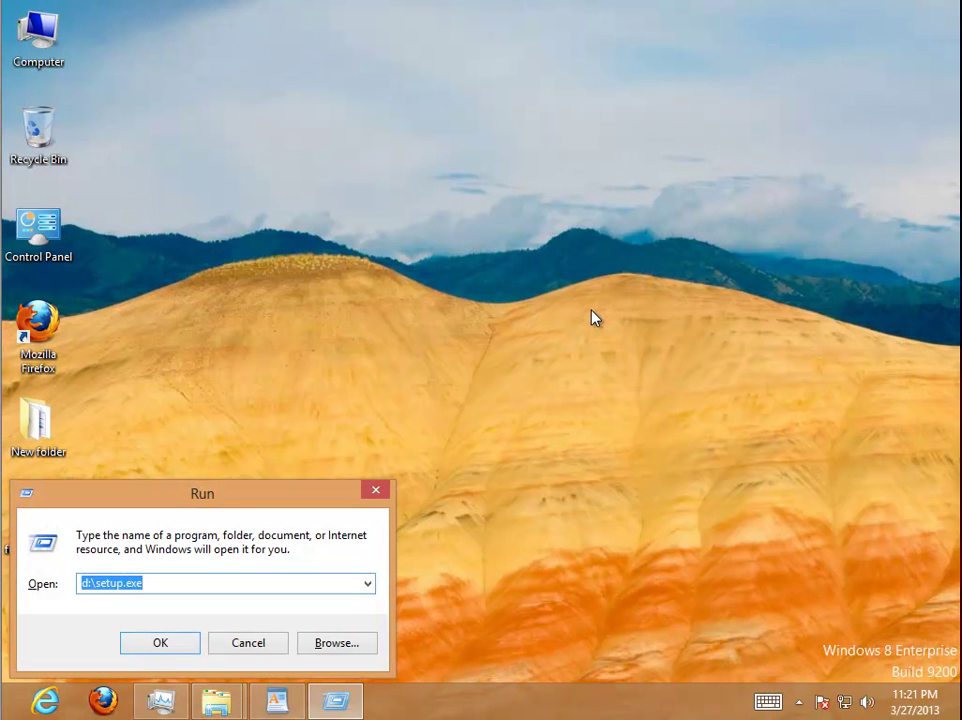
{"action": "type", "text": "regedit"}
{"action": "key", "text": "Return"}
{"action": "key", "text": "Return"}
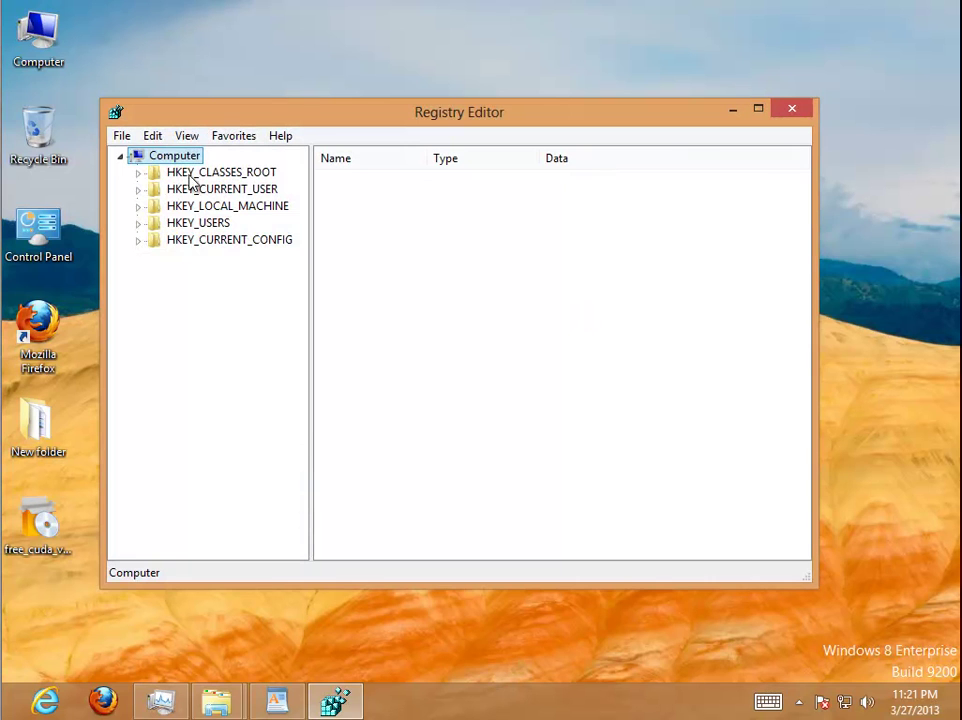
Export the entire registry as a .reg backup in Documents, with a file name beginning REG BACKUP
{"action": "left_click", "coordinate": [125, 136]}
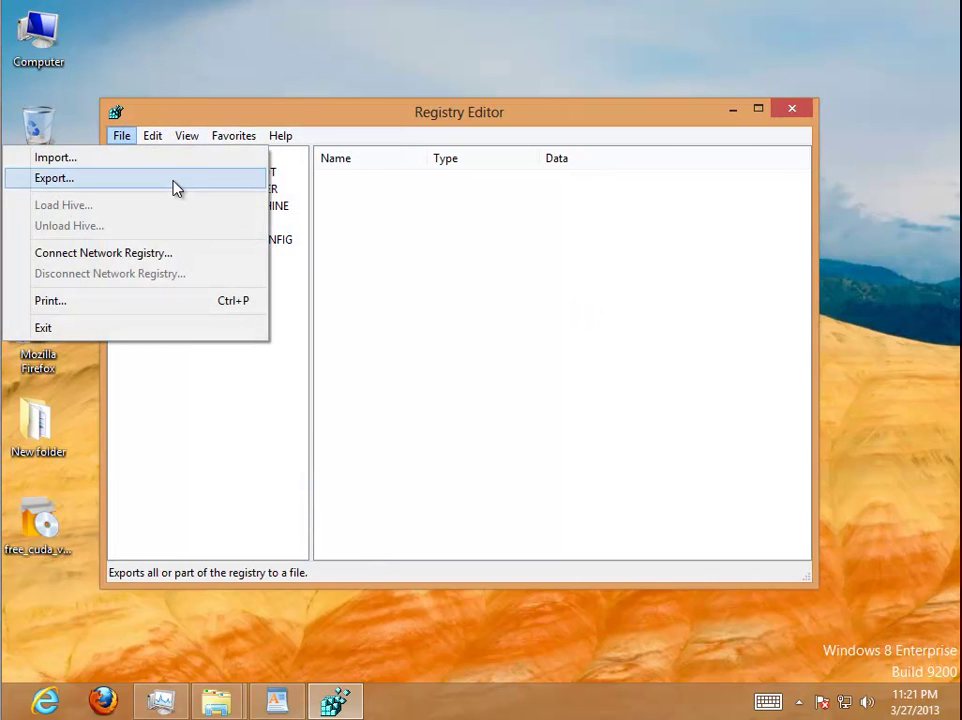
{"action": "left_click", "coordinate": [175, 188]}
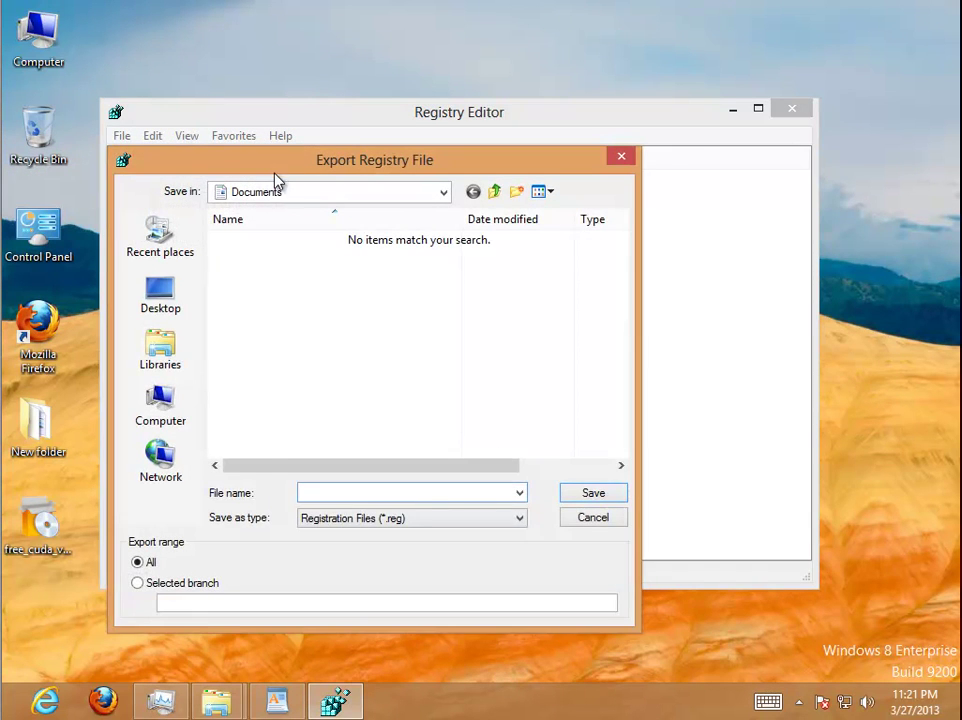
{"action": "left_click_drag", "start_coordinate": [274, 174], "coordinate": [355, 181]}
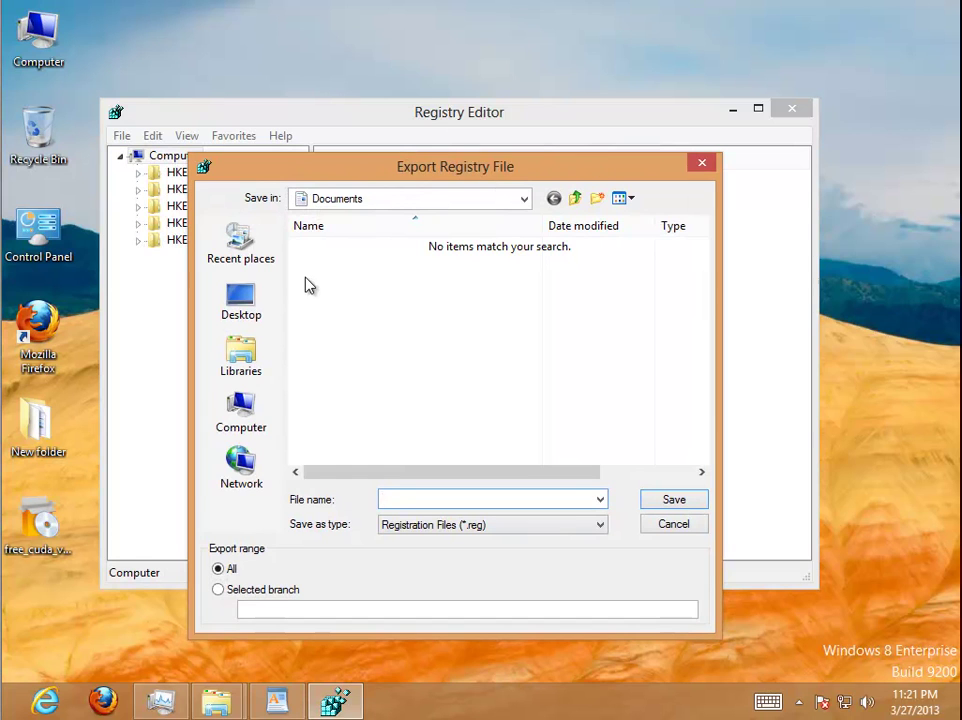
{"action": "left_click", "coordinate": [426, 499]}
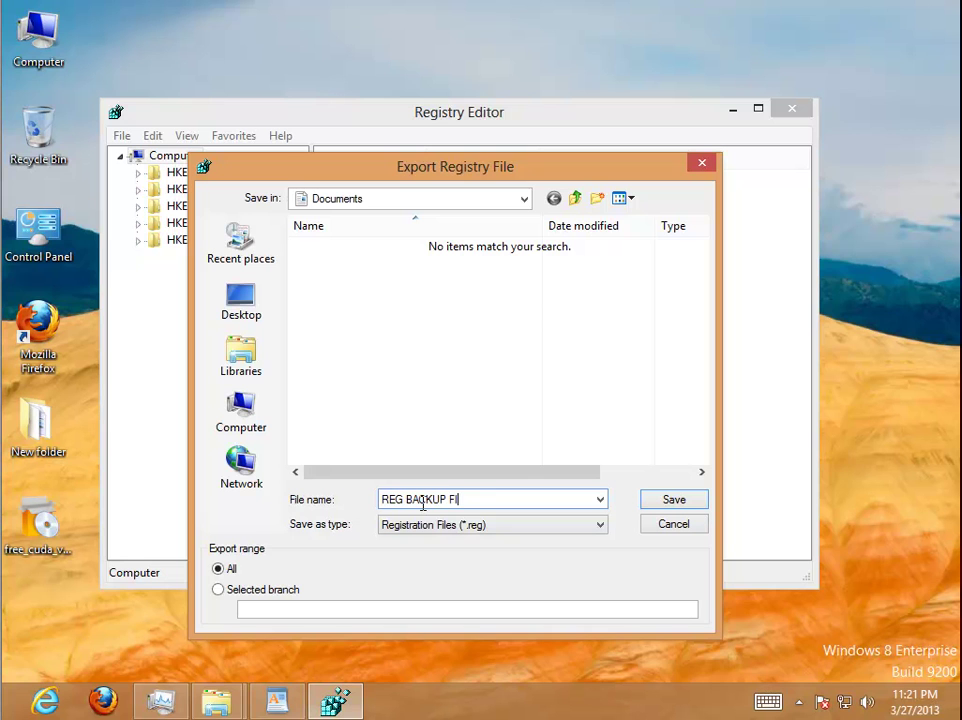
{"action": "left_click_drag", "start_coordinate": [507, 503], "coordinate": [358, 500]}
{"action": "left_click", "coordinate": [674, 500]}
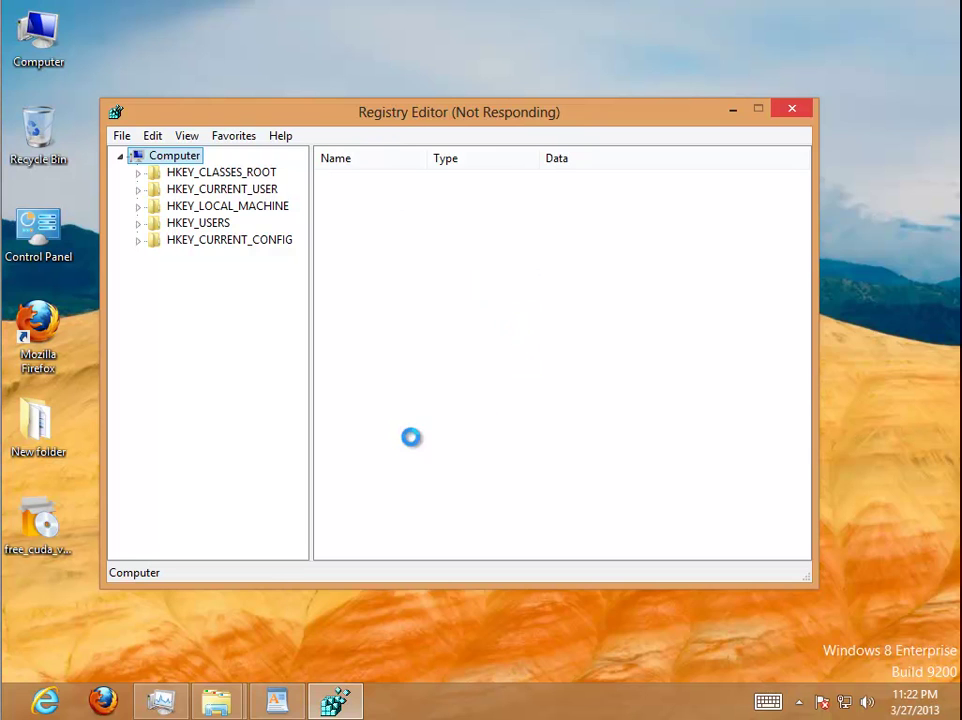
{"action": "left_click", "coordinate": [870, 305]}
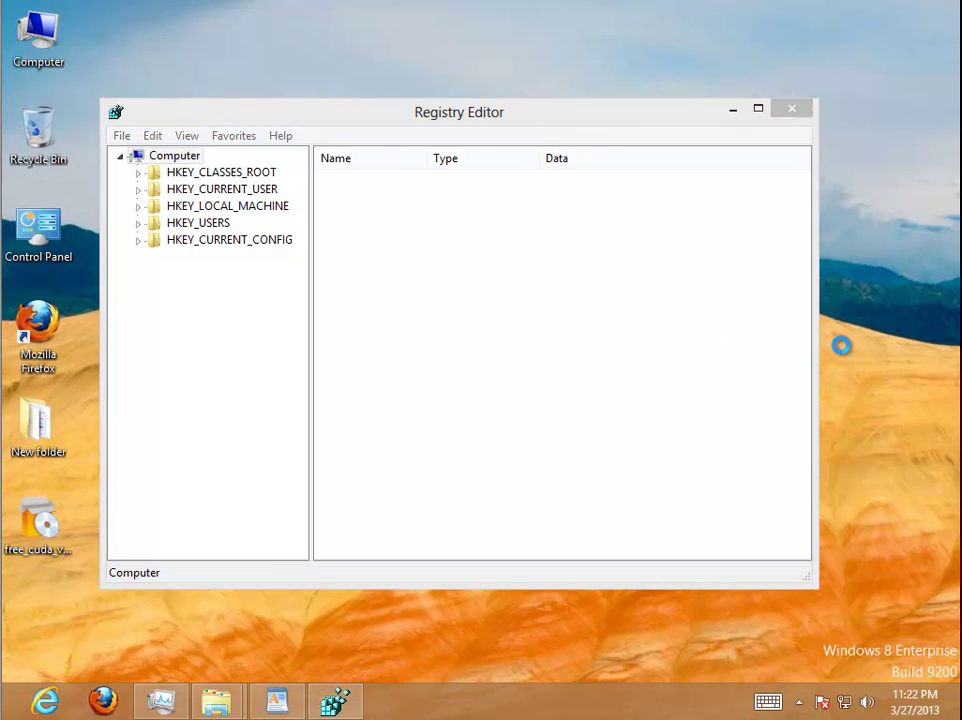
{"action": "right_click", "coordinate": [850, 345]}
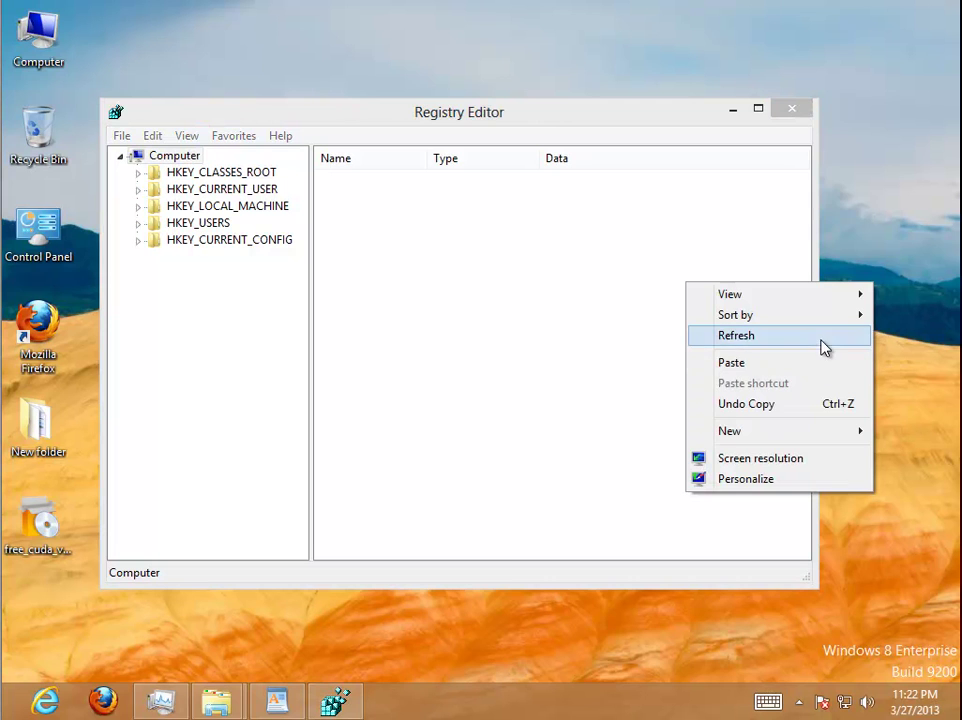
{"action": "left_click", "coordinate": [822, 340]}
Maximize the Registry Editor and search the registry's keys, values and data for CUDA
{"action": "double_click", "coordinate": [575, 112]}
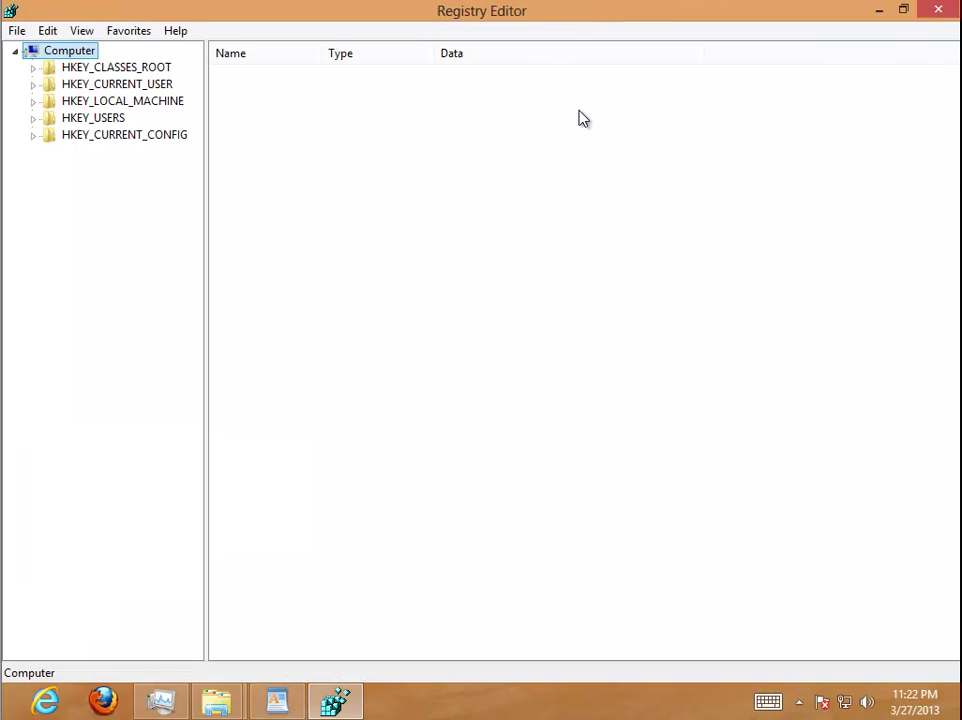
{"action": "left_click", "coordinate": [48, 31]}
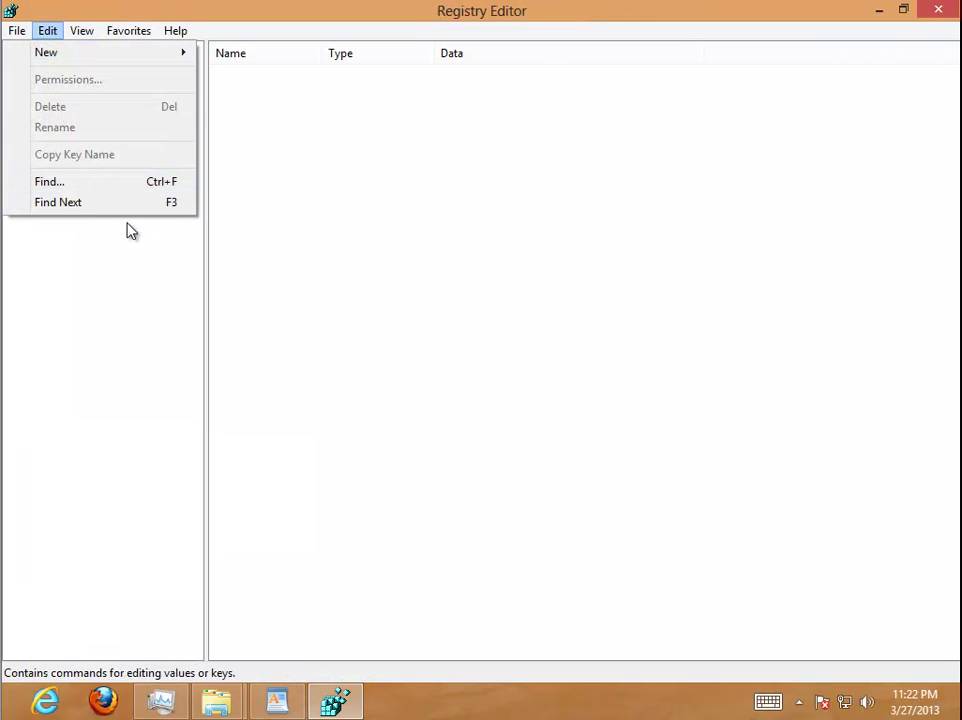
{"action": "left_click", "coordinate": [121, 184]}
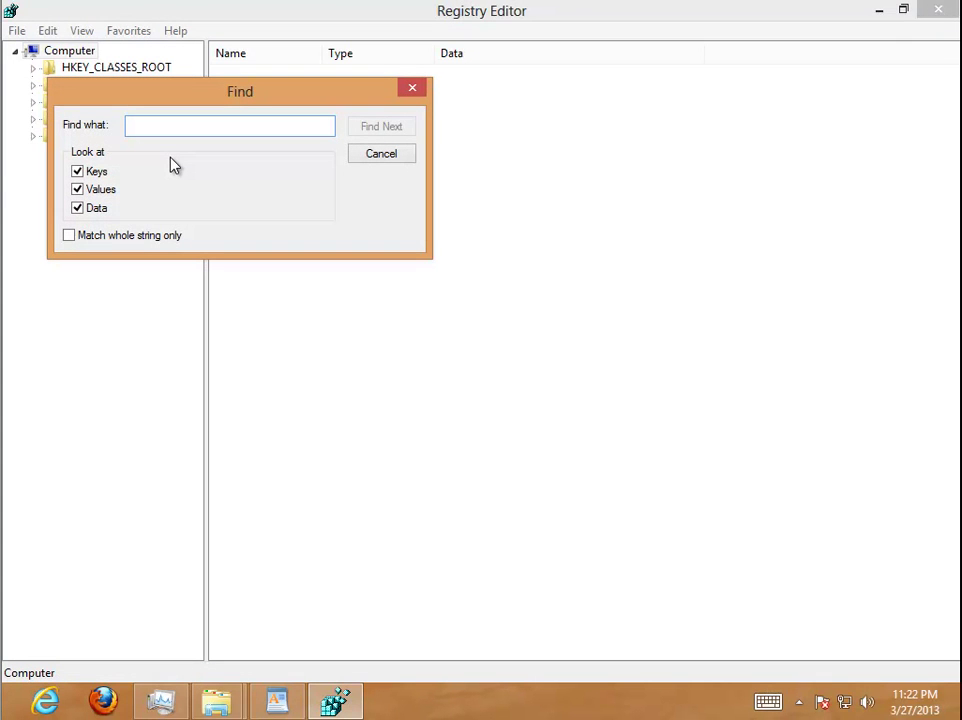
{"action": "type", "text": "cuda"}
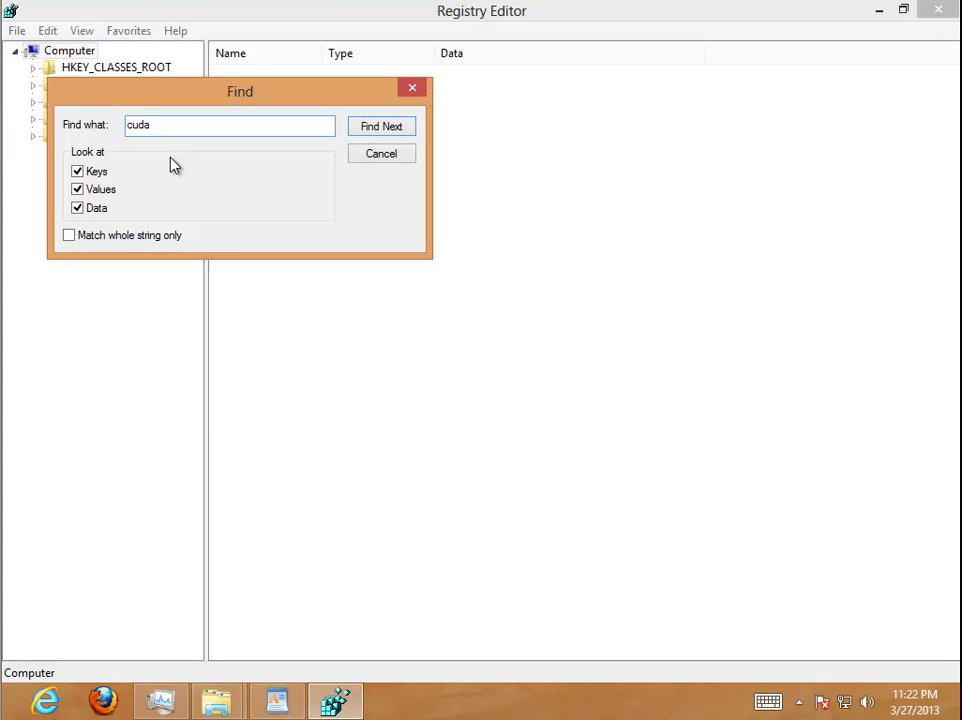
{"action": "key", "text": "BackSpace"}
{"action": "key", "text": "BackSpace"}
{"action": "key", "text": "BackSpace"}
{"action": "key", "text": "BackSpace"}
{"action": "type", "text": "CUDA"}
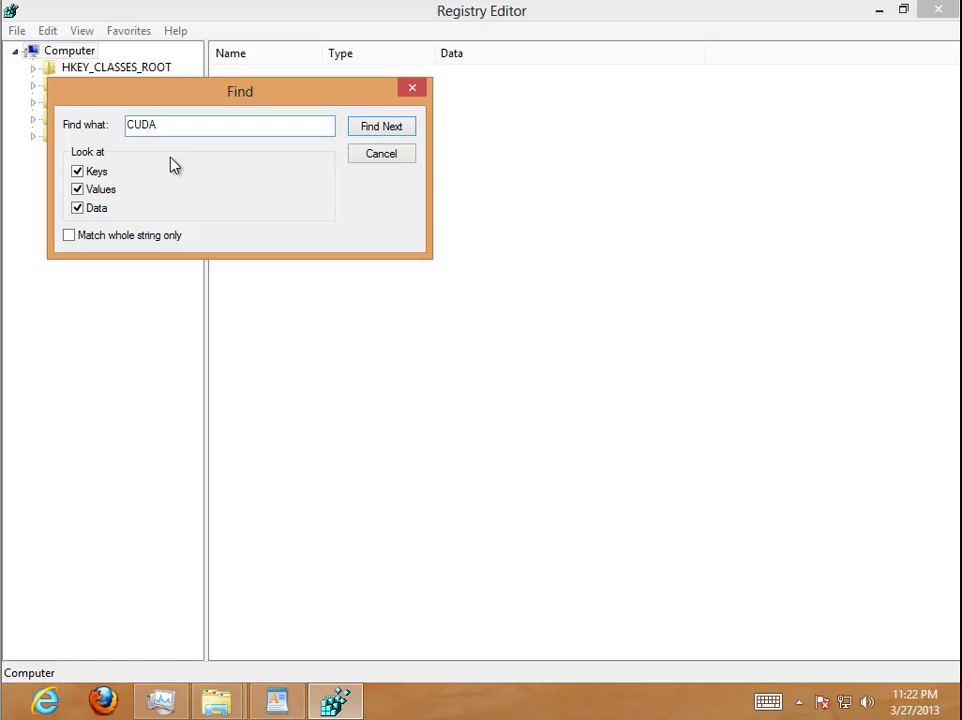
{"action": "key", "text": "Return"}
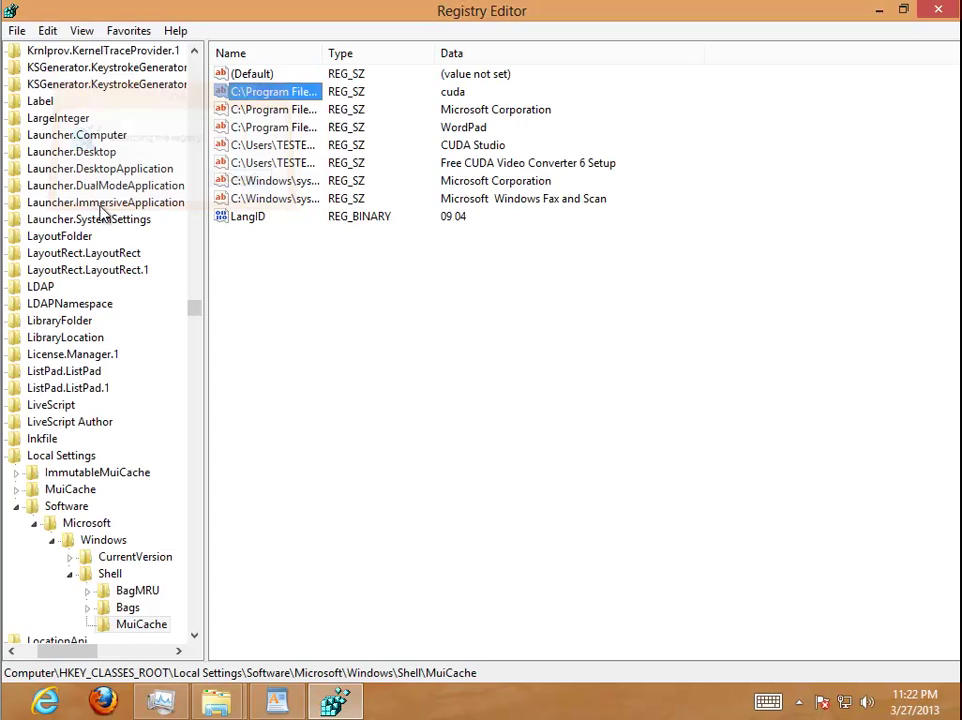
Inspect the full name of the found cuda.exe.FriendlyAppName value in MuiCache and delete that value
{"action": "right_click", "coordinate": [296, 99]}
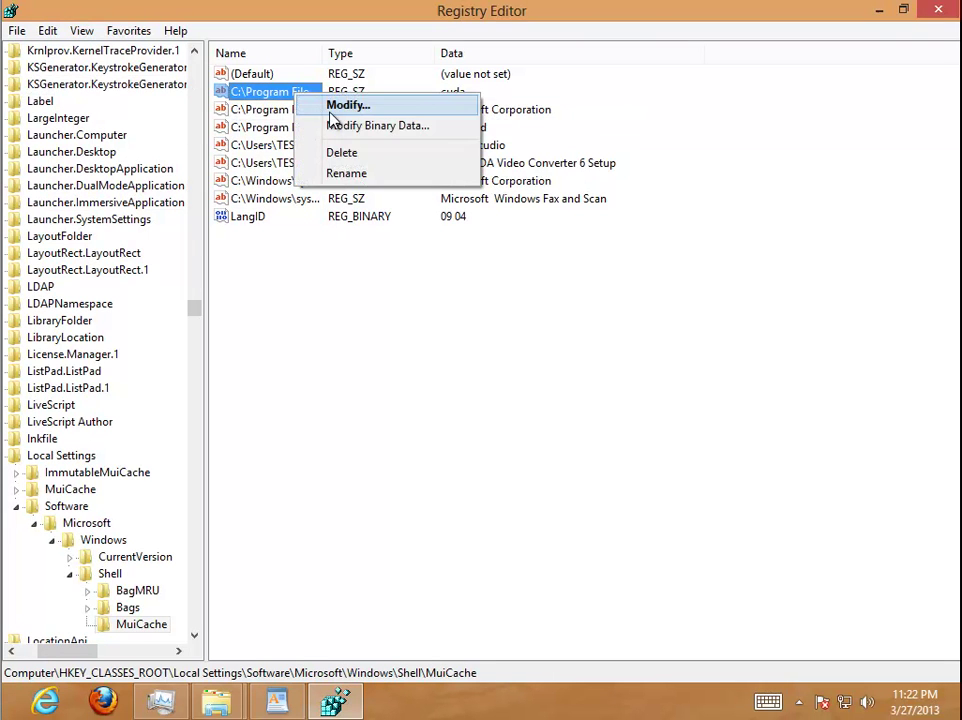
{"action": "left_click", "coordinate": [330, 104]}
{"action": "left_click", "coordinate": [242, 142]}
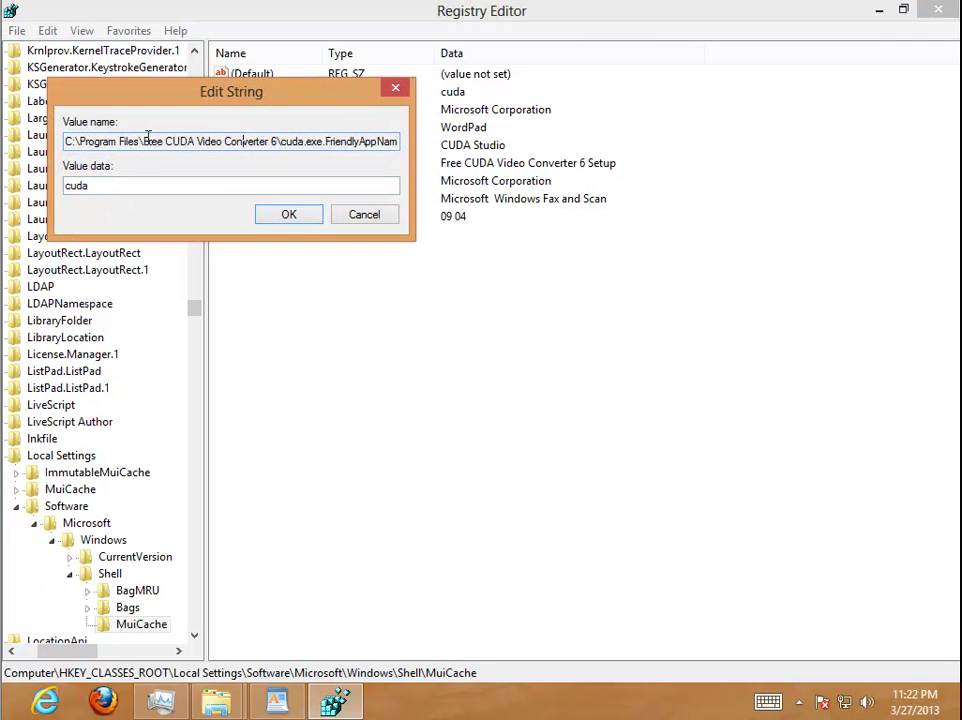
{"action": "left_click_drag", "start_coordinate": [147, 139], "coordinate": [440, 152]}
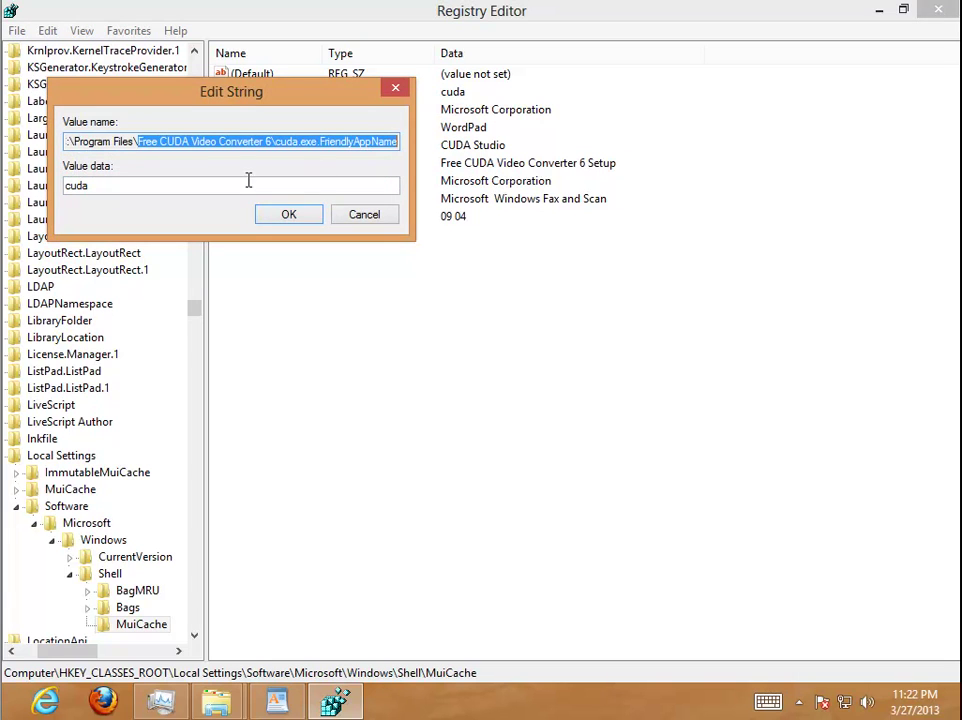
{"action": "left_click", "coordinate": [290, 219]}
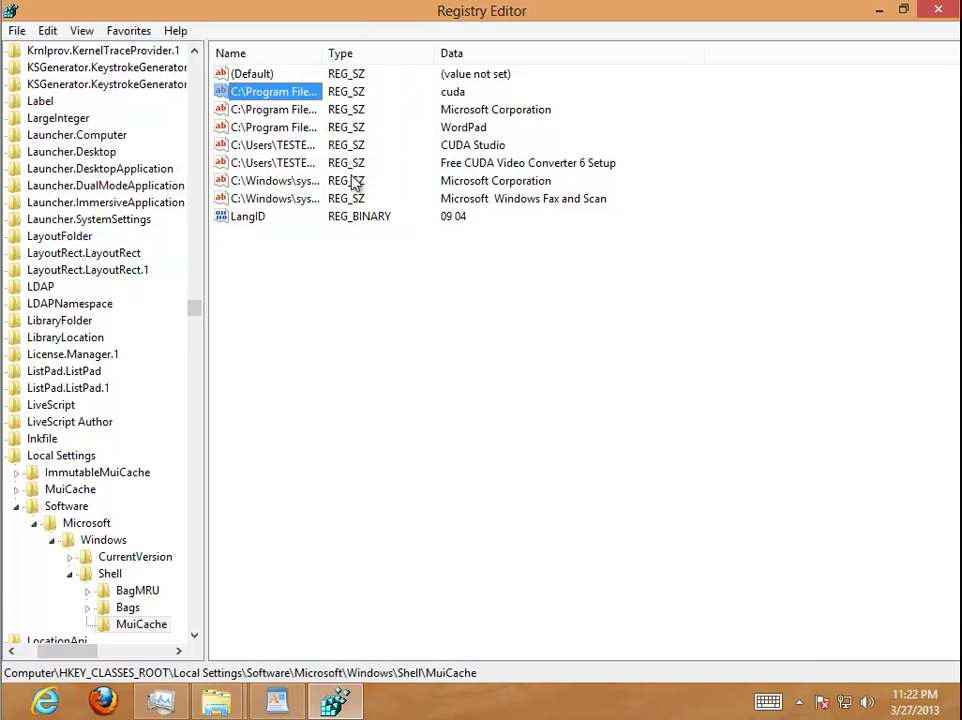
{"action": "key", "text": "Delete"}
{"action": "key", "text": "Return"}
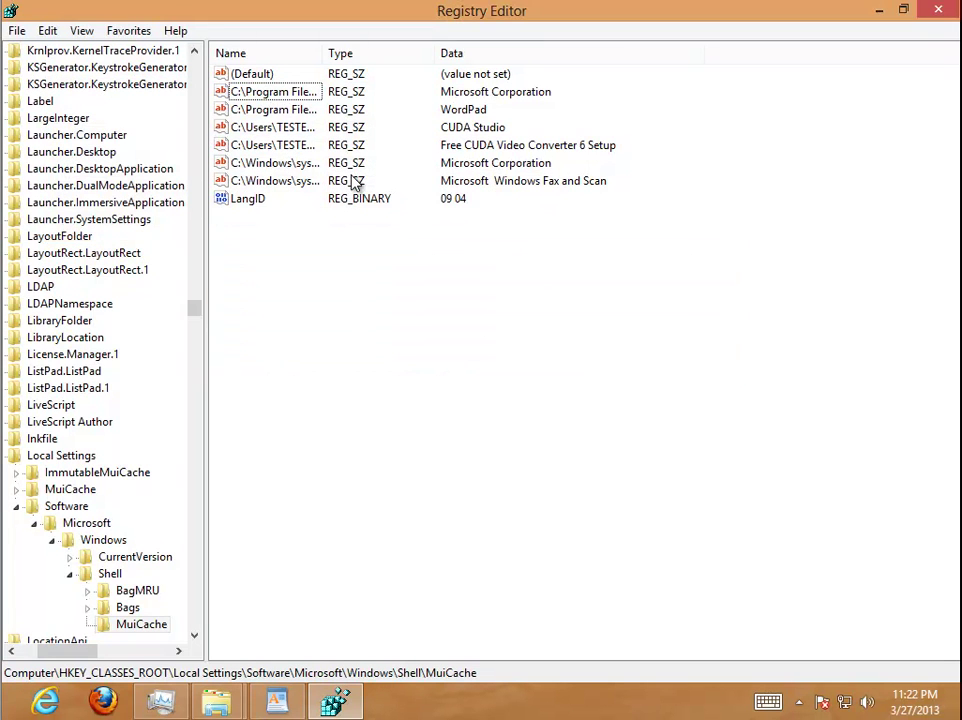
Delete the two MuiCache values whose data are CUDA Studio and Free CUDA Video Converter 6 Setup
{"action": "left_click", "coordinate": [279, 131]}
{"action": "left_click", "coordinate": [305, 146], "text": "shift"}
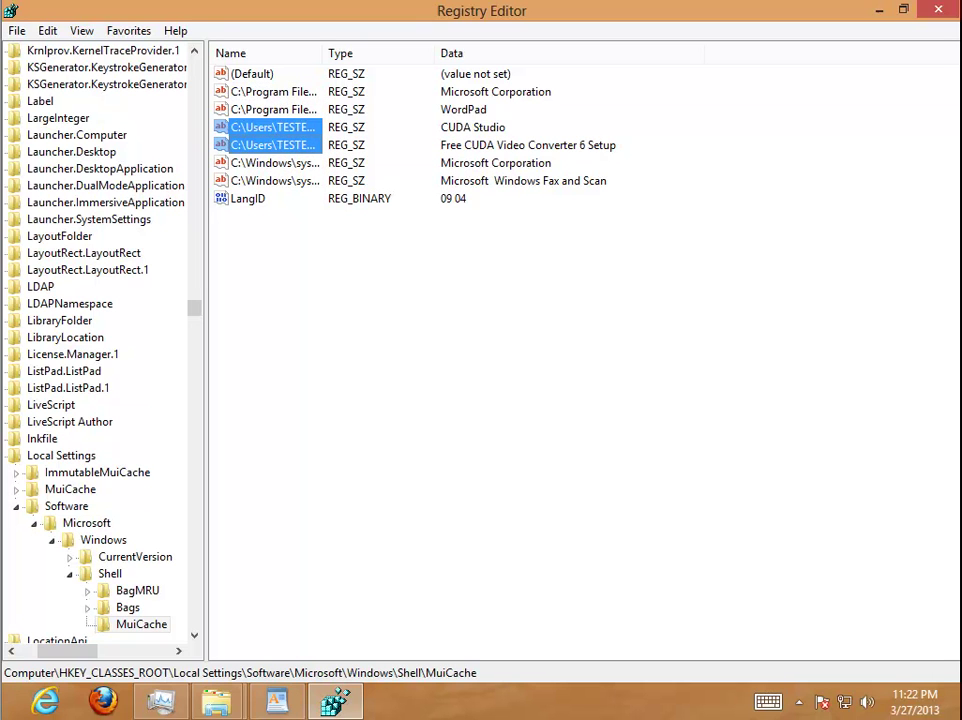
{"action": "right_click", "coordinate": [256, 136]}
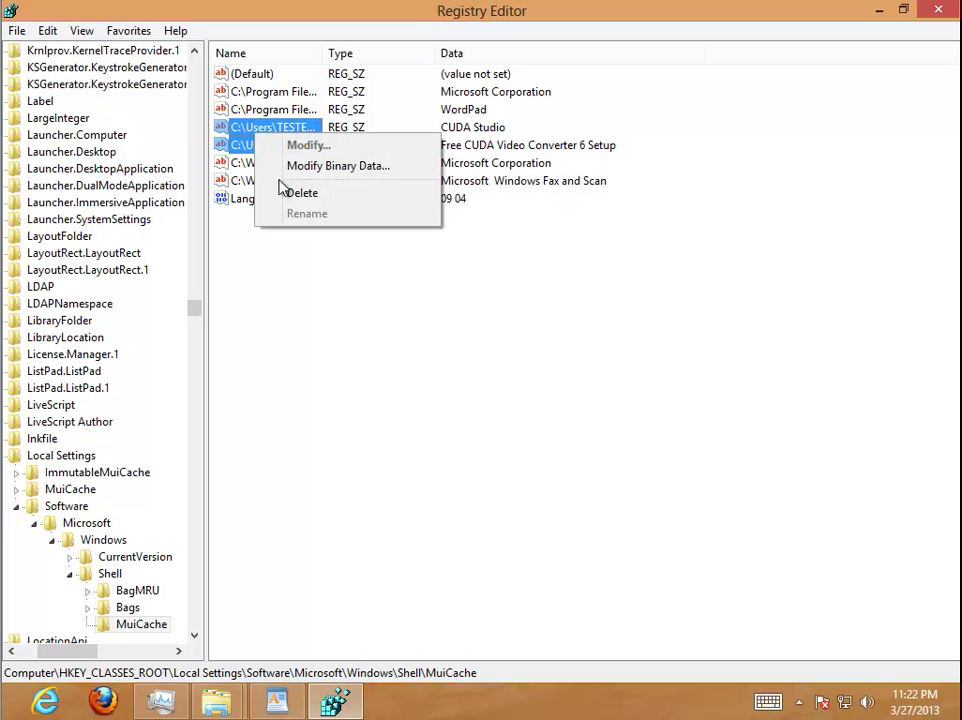
{"action": "left_click", "coordinate": [302, 192]}
{"action": "left_click", "coordinate": [621, 352]}
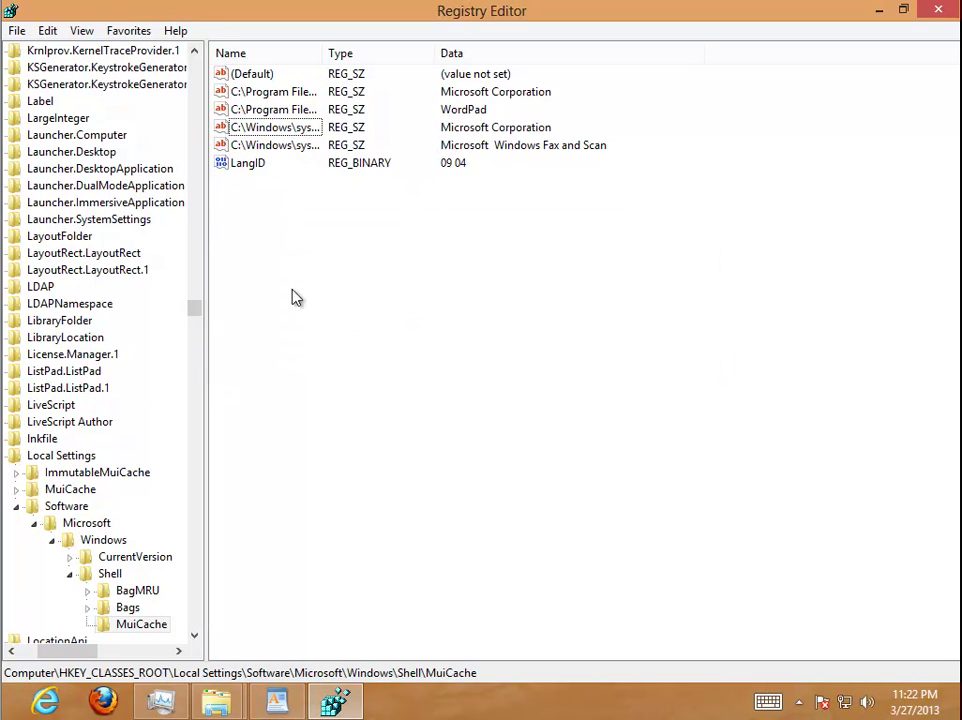
Find the next CUDA match and delete the CUDA key under HKEY_CURRENT_USER\Software with all its subkeys
{"action": "key", "text": "F3"}
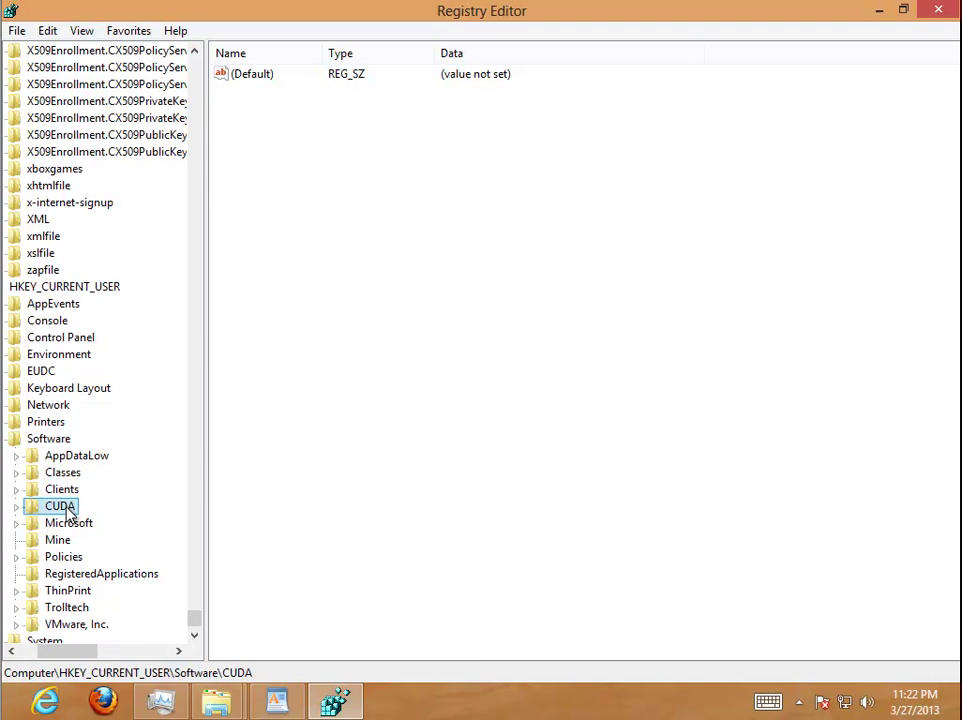
{"action": "right_click", "coordinate": [68, 512]}
{"action": "left_click", "coordinate": [140, 397]}
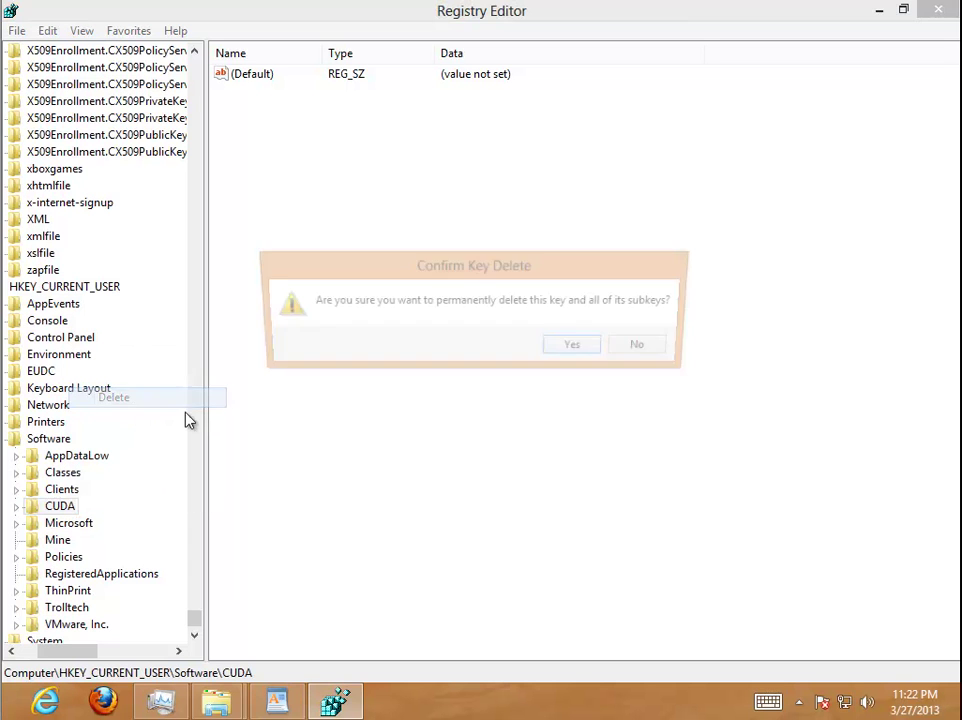
{"action": "key", "text": "Return"}
Go through the further registry matches for CUDA and close the Registry Editor
{"action": "key", "text": "F3"}
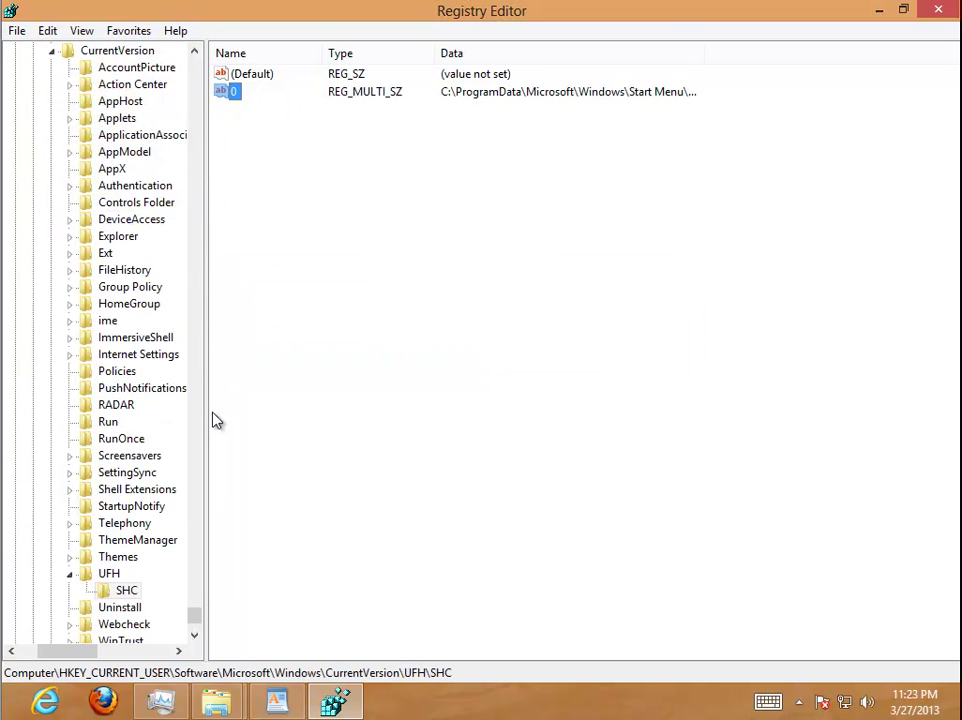
{"action": "key", "text": "F3"}
{"action": "key", "text": "F3"}
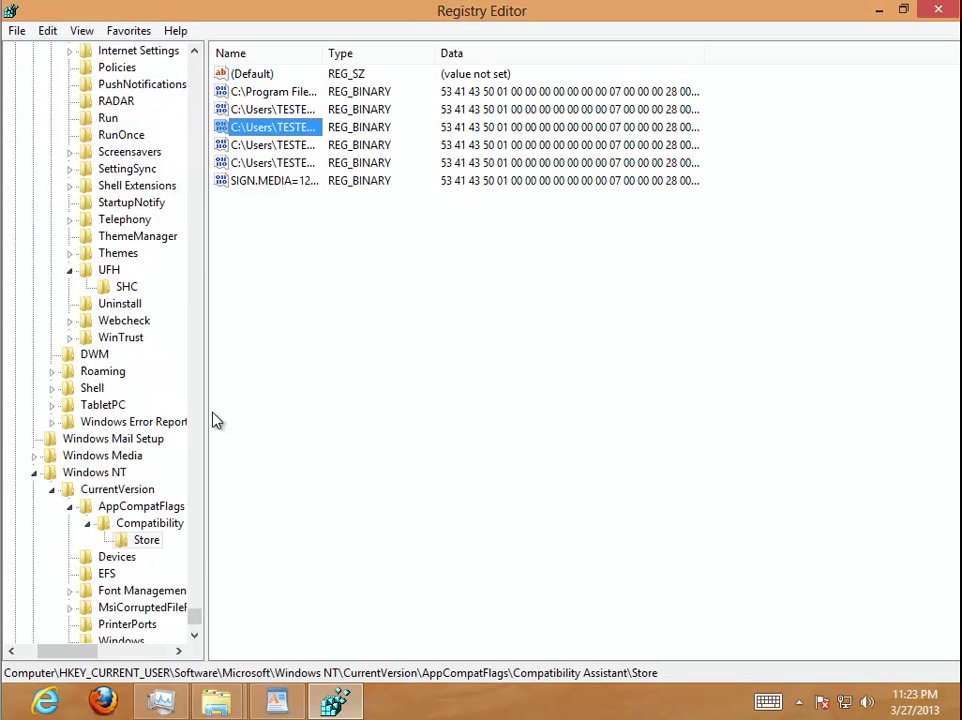
{"action": "key", "text": "F3"}
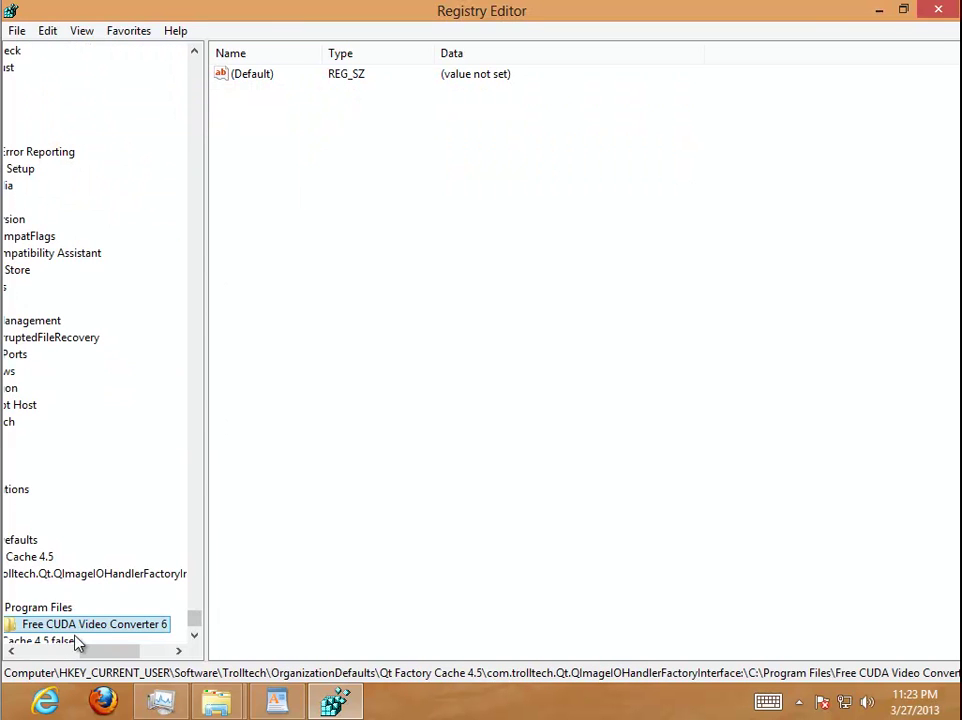
{"action": "left_click", "coordinate": [948, 17]}
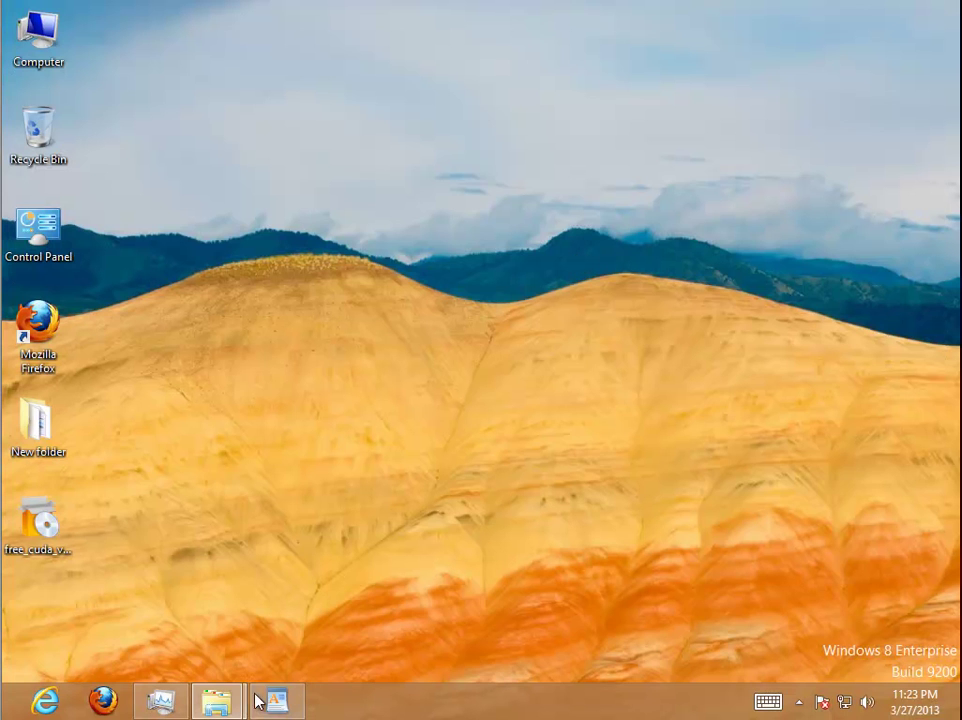
In the CUDA search results, delete logo_cuda[1], the CUDA folder and the Temp copy of free_cuda_video_converter, and close the window
{"action": "mouse_move", "coordinate": [245, 700]}
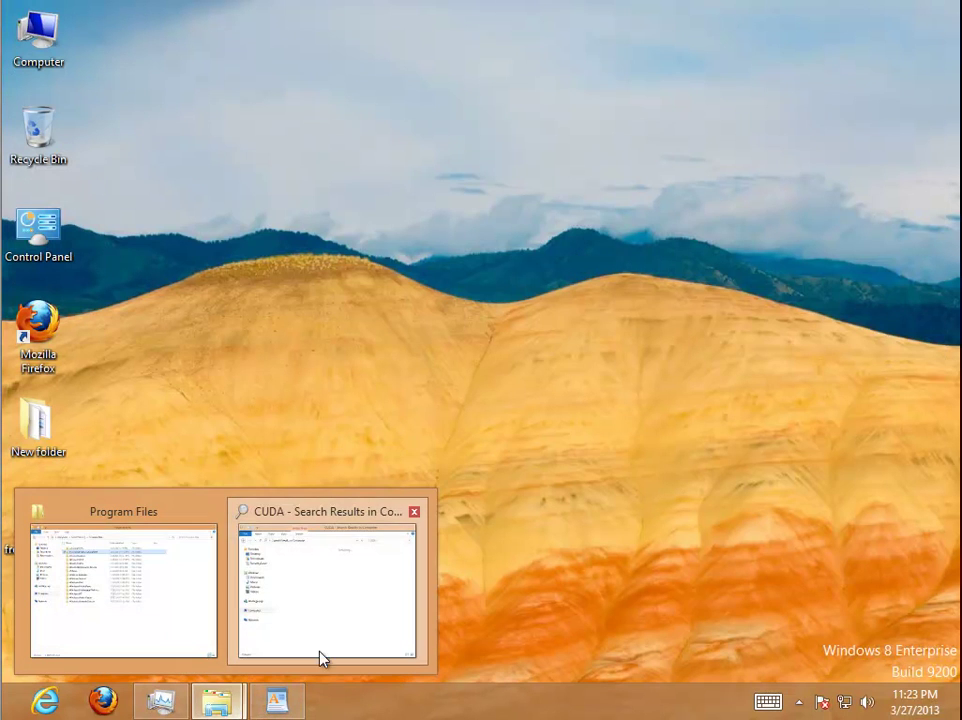
{"action": "left_click", "coordinate": [301, 610]}
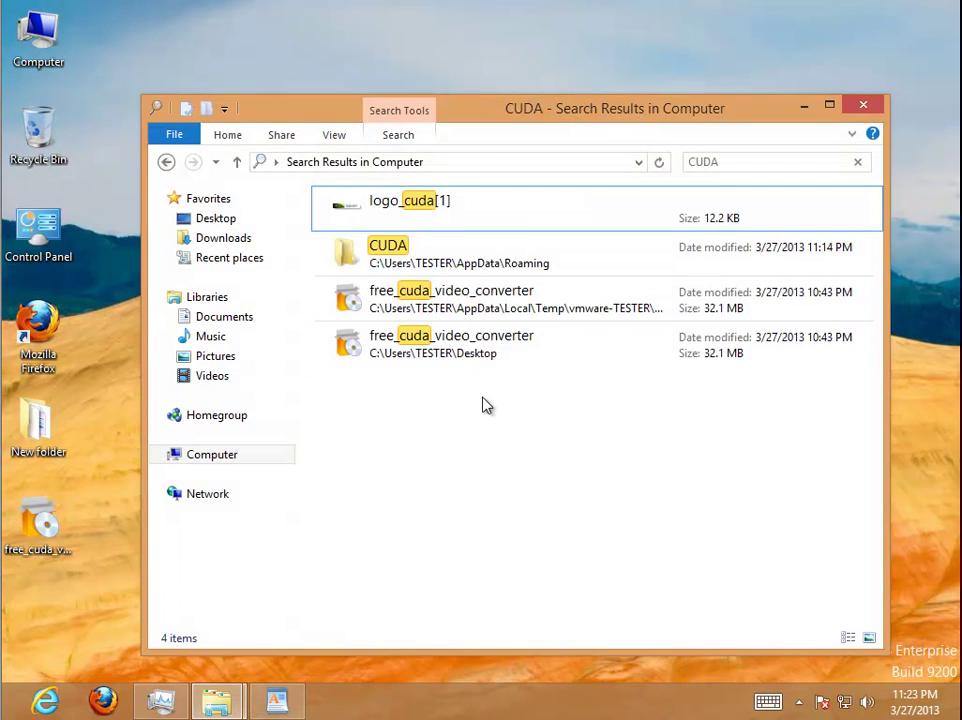
{"action": "left_click", "coordinate": [472, 301]}
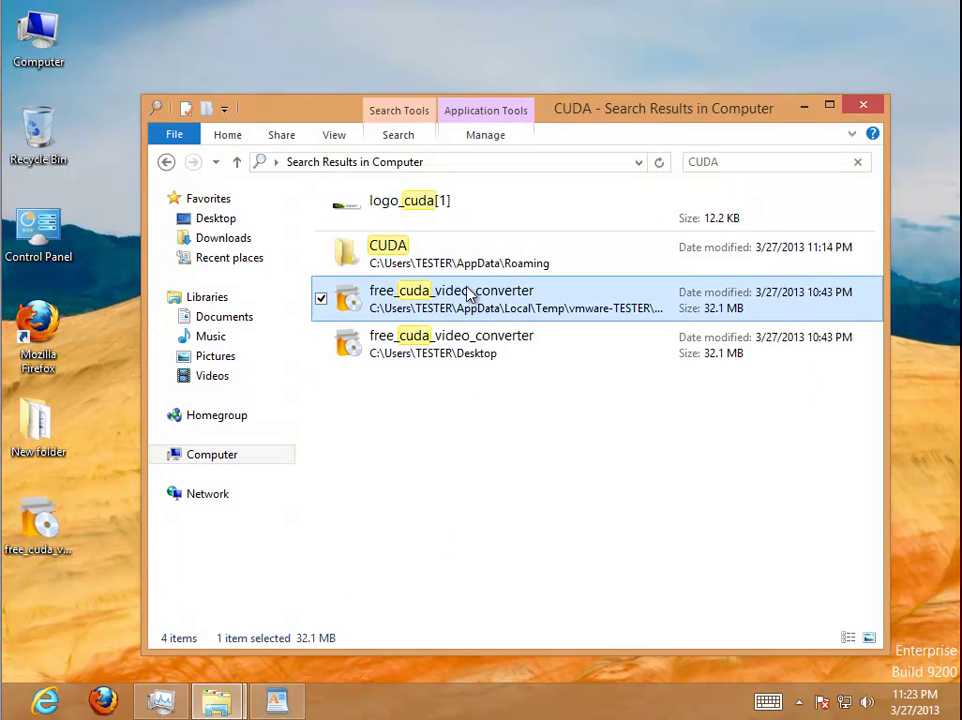
{"action": "left_click", "coordinate": [320, 253]}
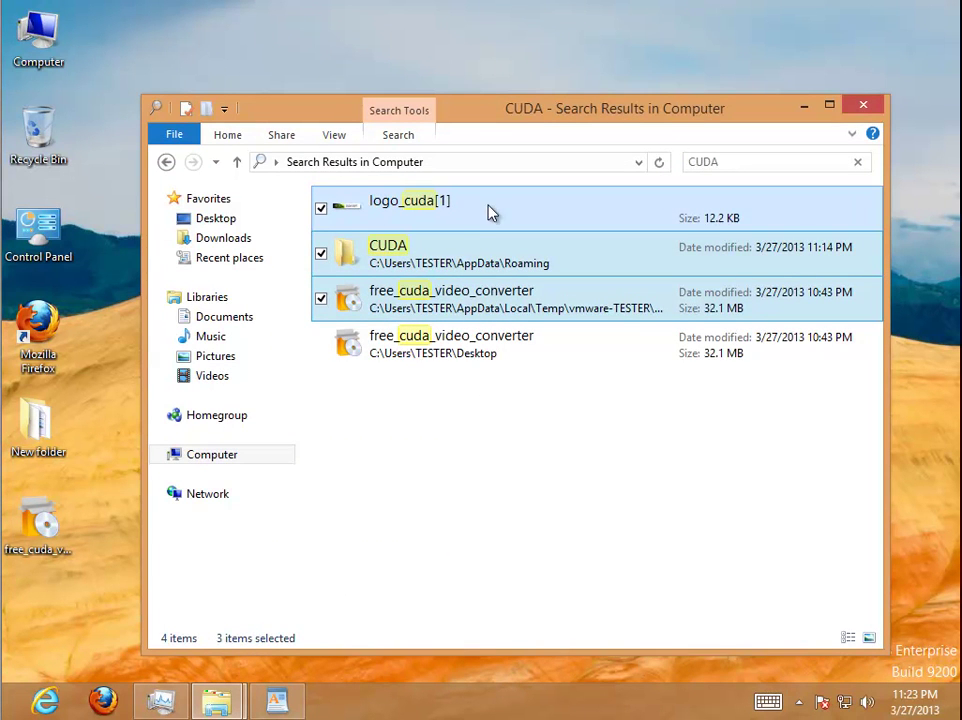
{"action": "right_click", "coordinate": [481, 212]}
{"action": "left_click", "coordinate": [409, 483]}
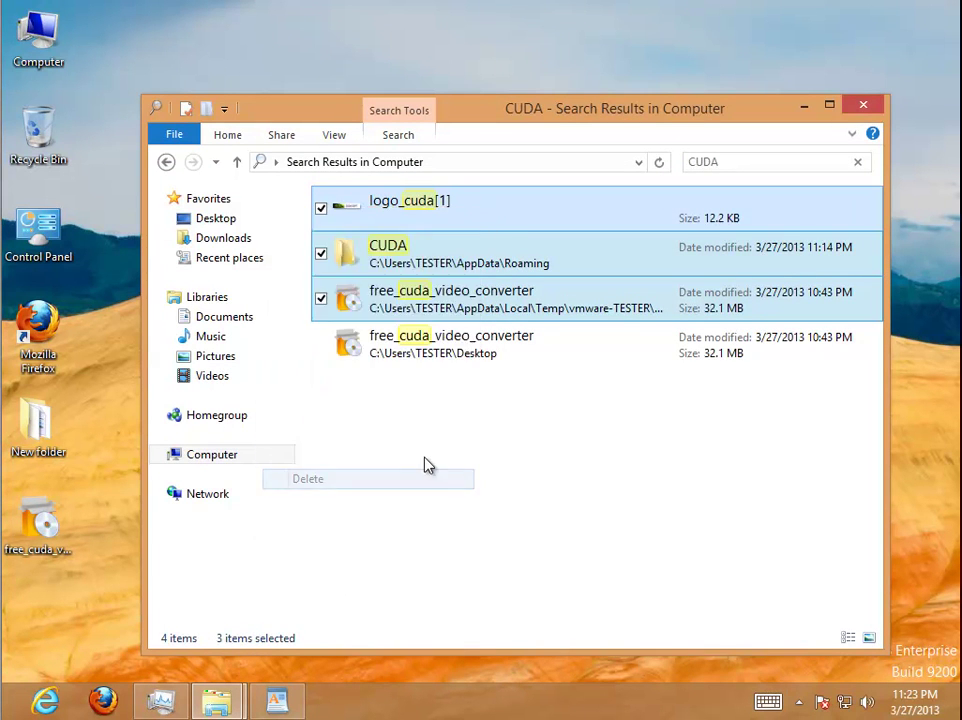
{"action": "left_click", "coordinate": [860, 108]}
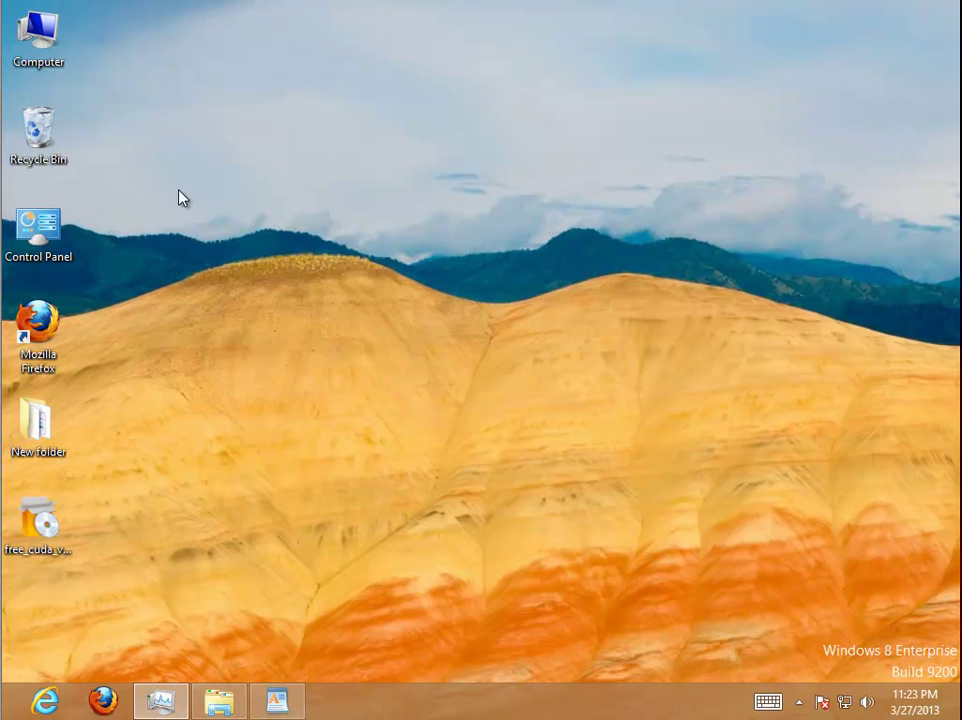
Permanently delete all items in the Recycle Bin, close its window and refresh the desktop
{"action": "double_click", "coordinate": [70, 148]}
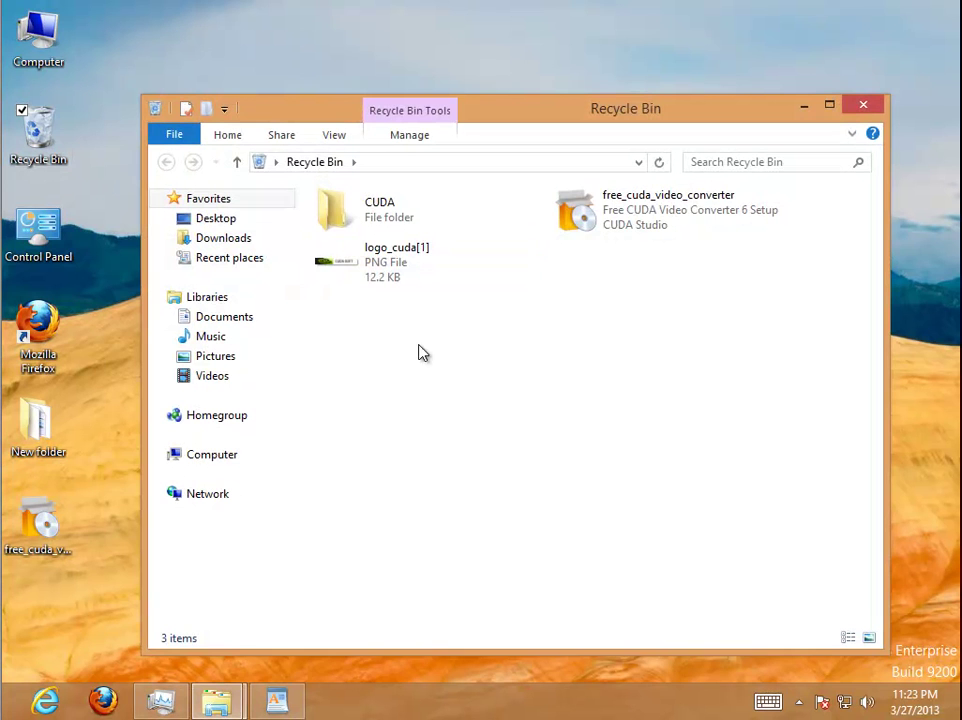
{"action": "key", "text": "ctrl+a"}
{"action": "right_click", "coordinate": [369, 234]}
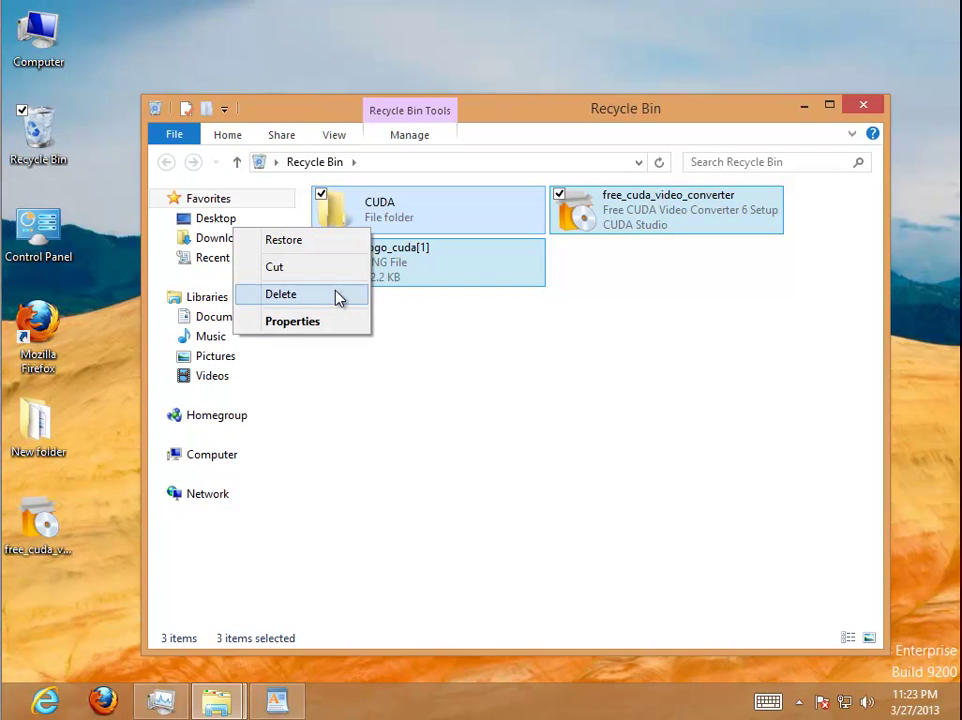
{"action": "left_click", "coordinate": [345, 296]}
{"action": "left_click", "coordinate": [555, 365]}
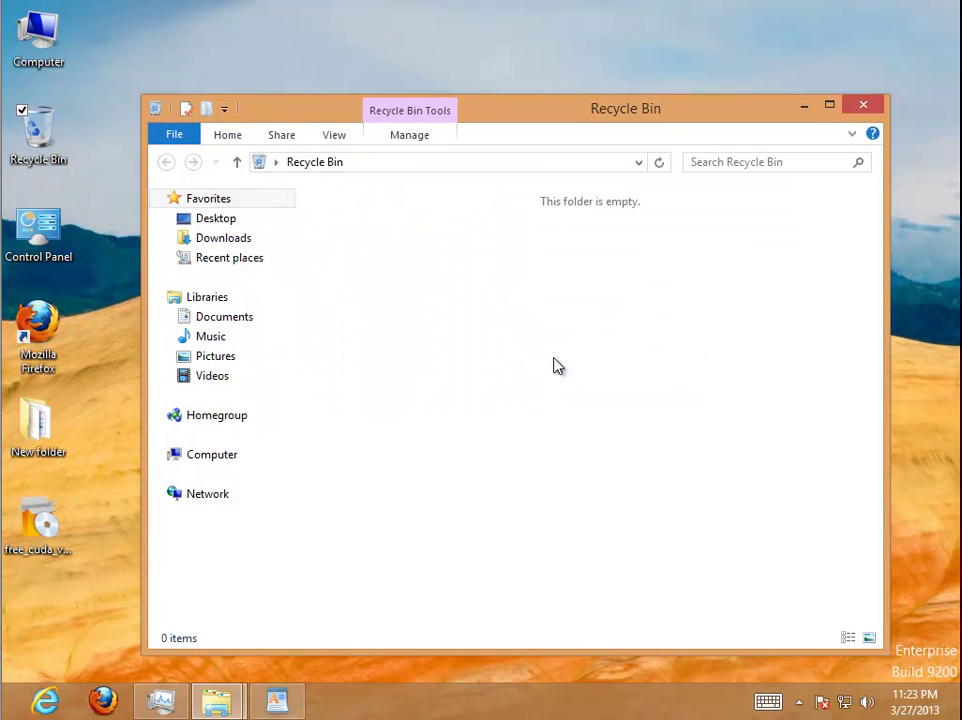
{"action": "left_click", "coordinate": [860, 105]}
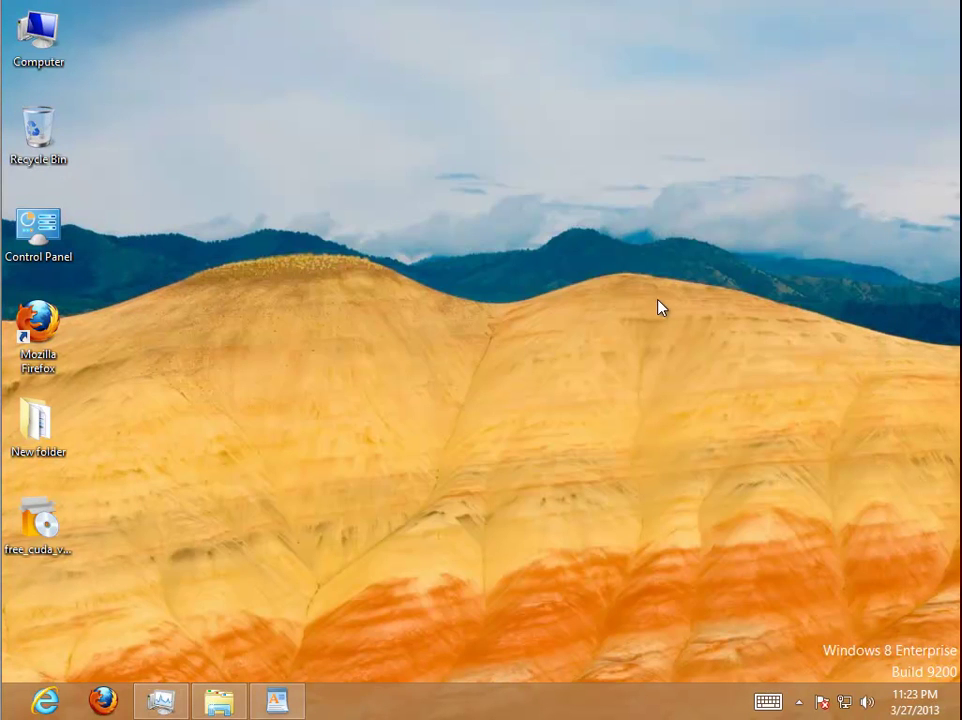
{"action": "right_click", "coordinate": [251, 282]}
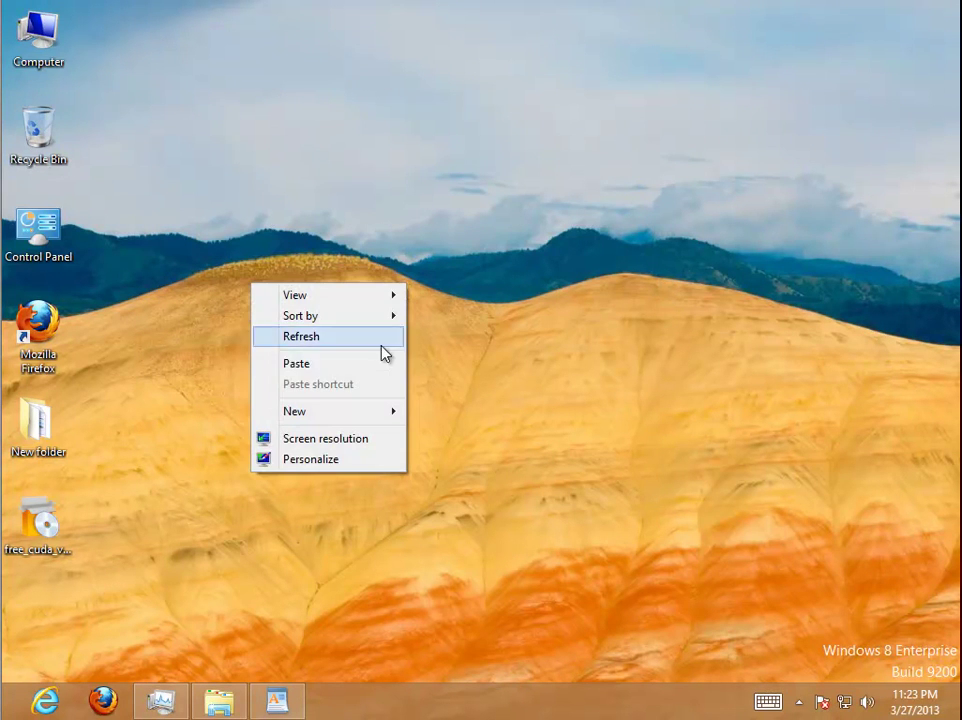
{"action": "left_click", "coordinate": [371, 338]}
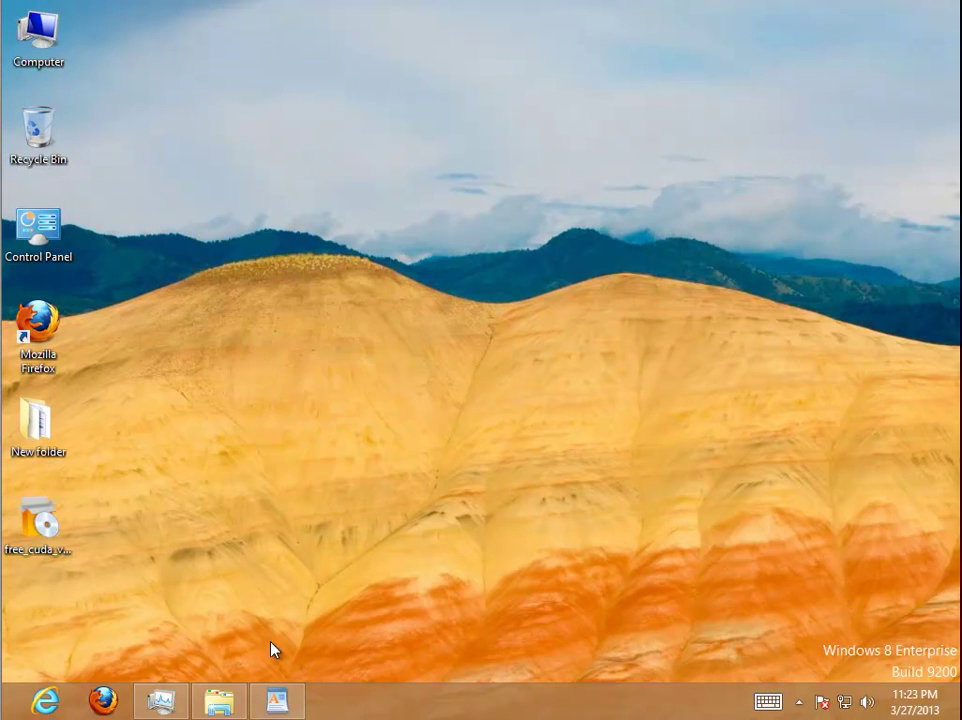
Review instruction 6 about rebooting and checking the programs list in the WordPad document, and minimize it
{"action": "left_click", "coordinate": [277, 700]}
{"action": "left_click", "coordinate": [477, 500]}
{"action": "scroll", "coordinate": [430, 632], "scroll_direction": "down", "scroll_amount": 1}
{"action": "left_click_drag", "start_coordinate": [430, 632], "coordinate": [187, 621]}
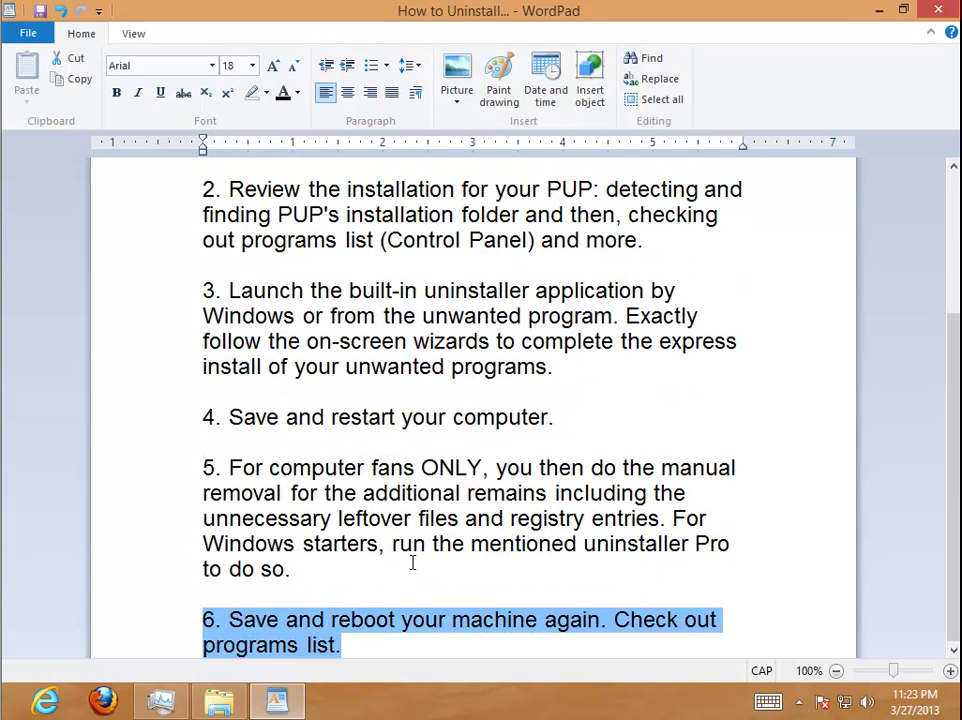
{"action": "left_click", "coordinate": [368, 543]}
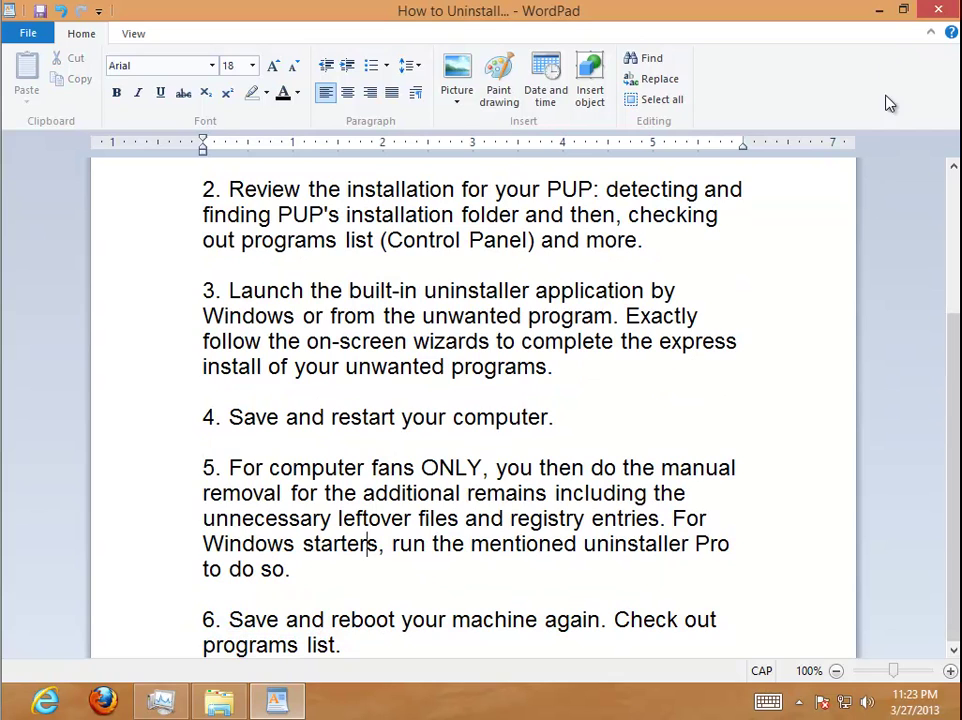
{"action": "left_click", "coordinate": [880, 12]}
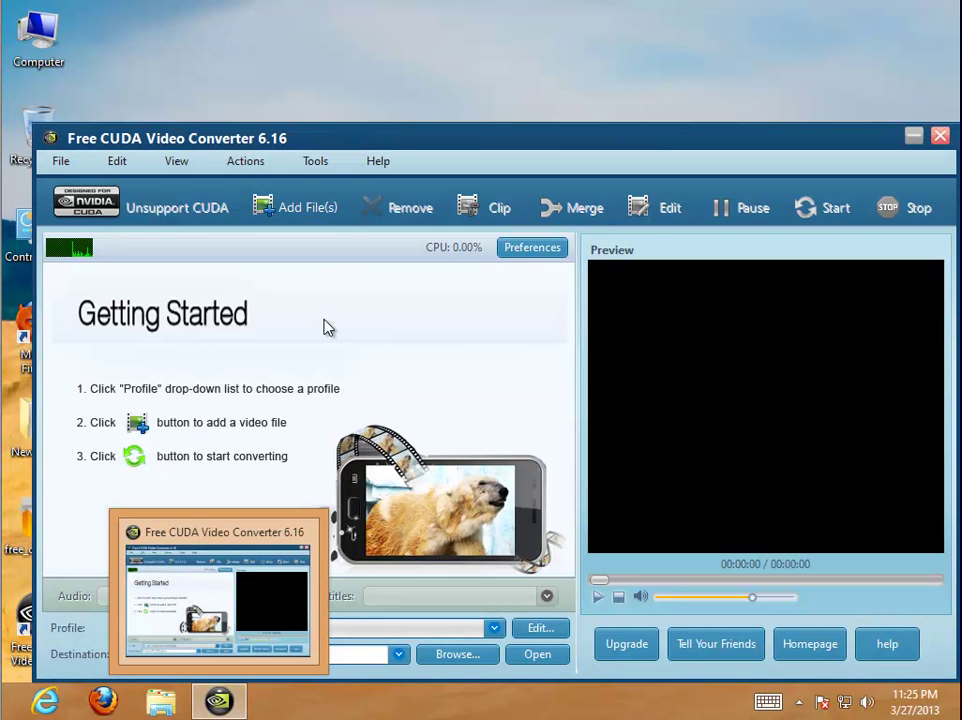
Move the converter window off the Free CUDA Video Converter 6 desktop shortcut and open its program folder from the shortcut's properties
{"action": "left_click_drag", "start_coordinate": [370, 143], "coordinate": [383, 33]}
{"action": "right_click", "coordinate": [10, 642]}
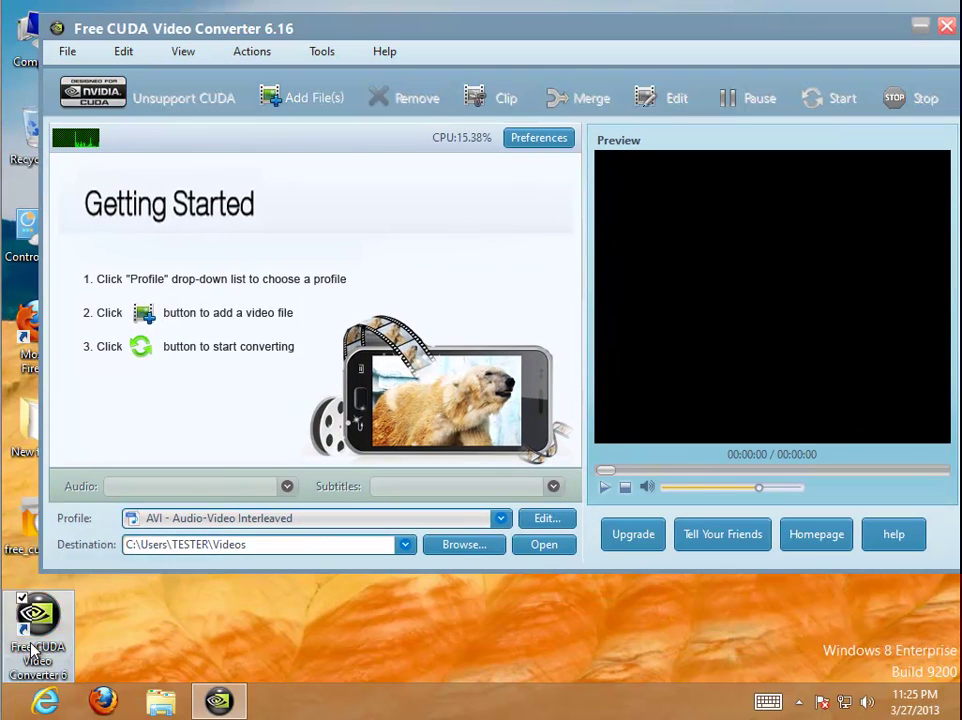
{"action": "left_click", "coordinate": [43, 627]}
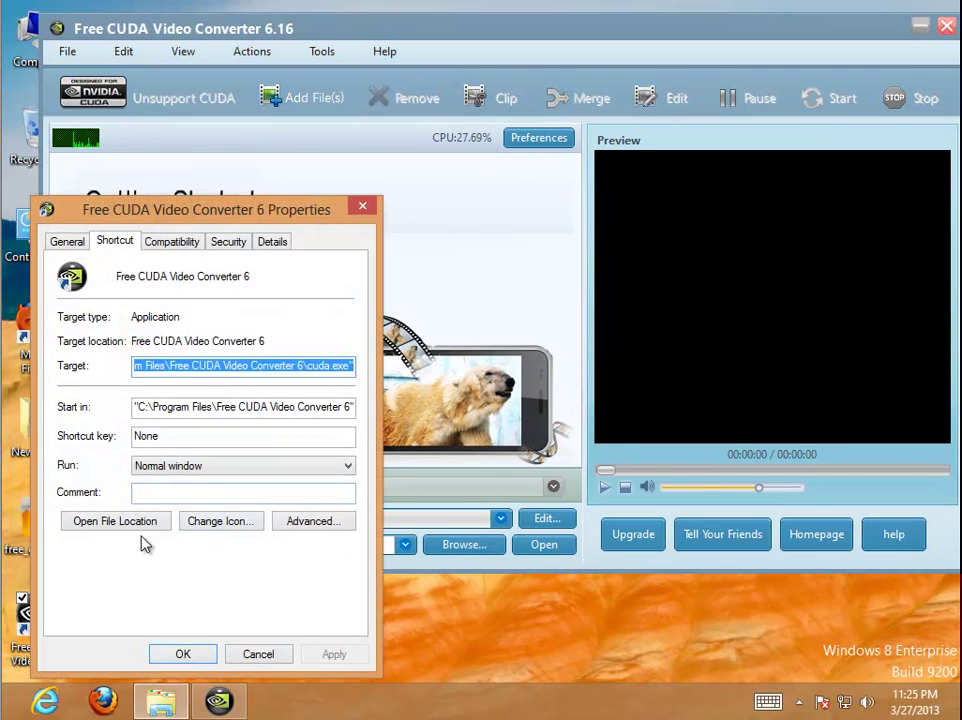
{"action": "left_click", "coordinate": [142, 527]}
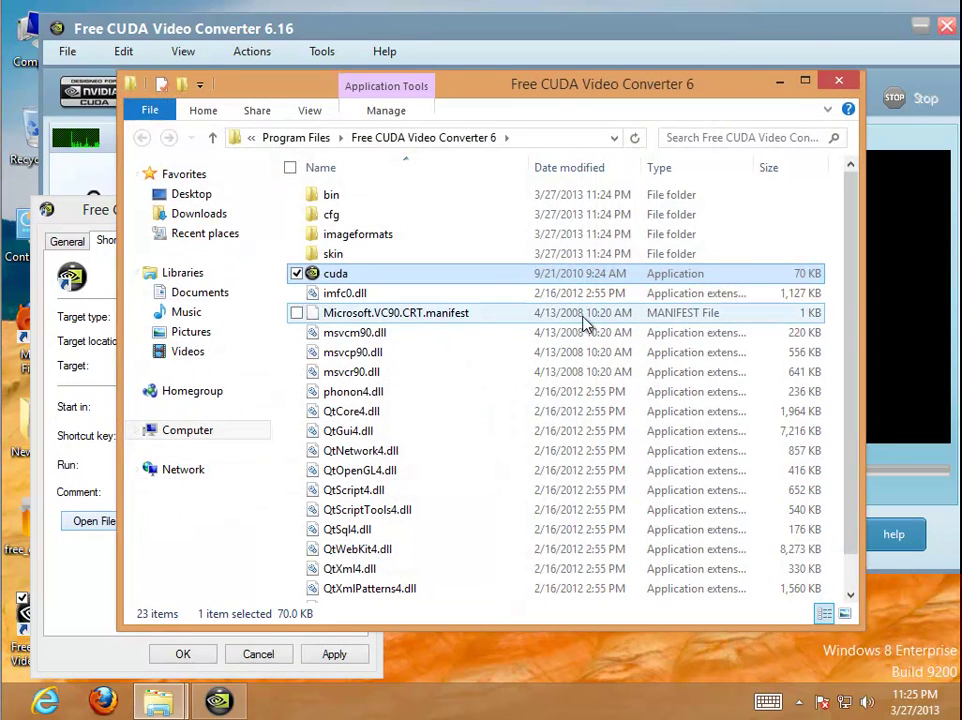
Run unins000 from the program folder as administrator, allowing its changes, then minimize the folder window and move the uninstall confirmation aside
{"action": "scroll", "coordinate": [852, 236], "scroll_direction": "down", "scroll_amount": 1}
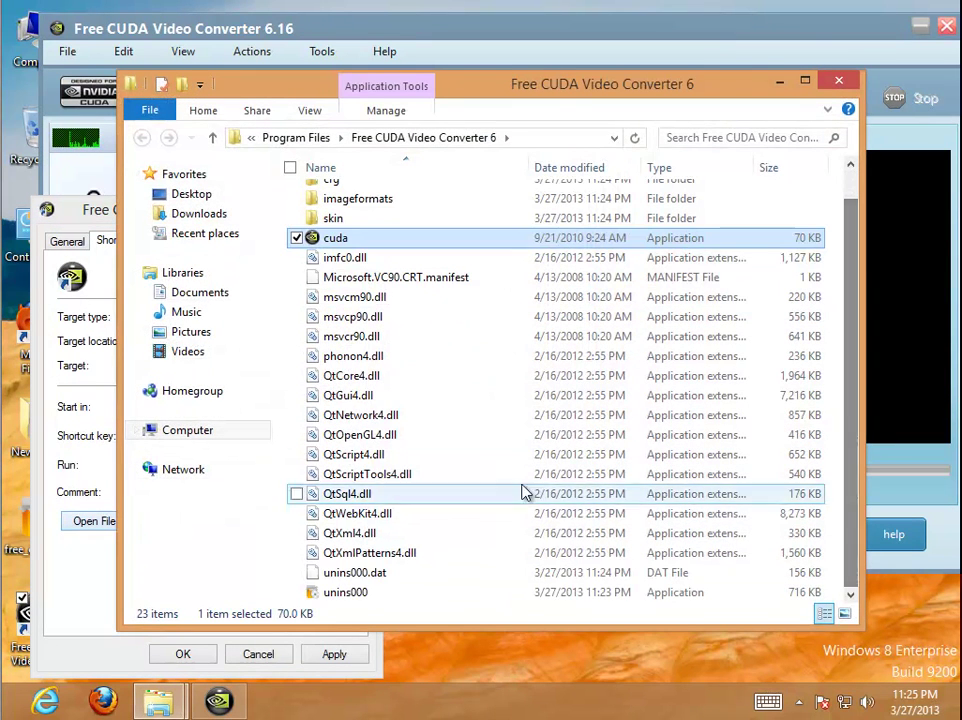
{"action": "left_click", "coordinate": [348, 598]}
{"action": "left_click", "coordinate": [258, 655]}
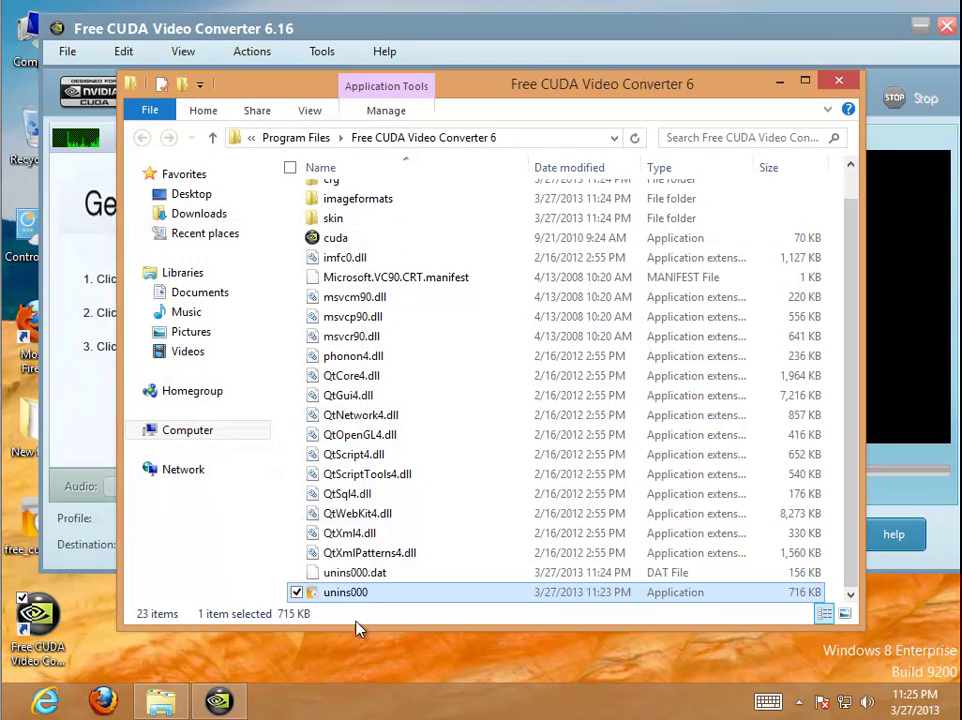
{"action": "right_click", "coordinate": [358, 600]}
{"action": "left_click", "coordinate": [307, 379]}
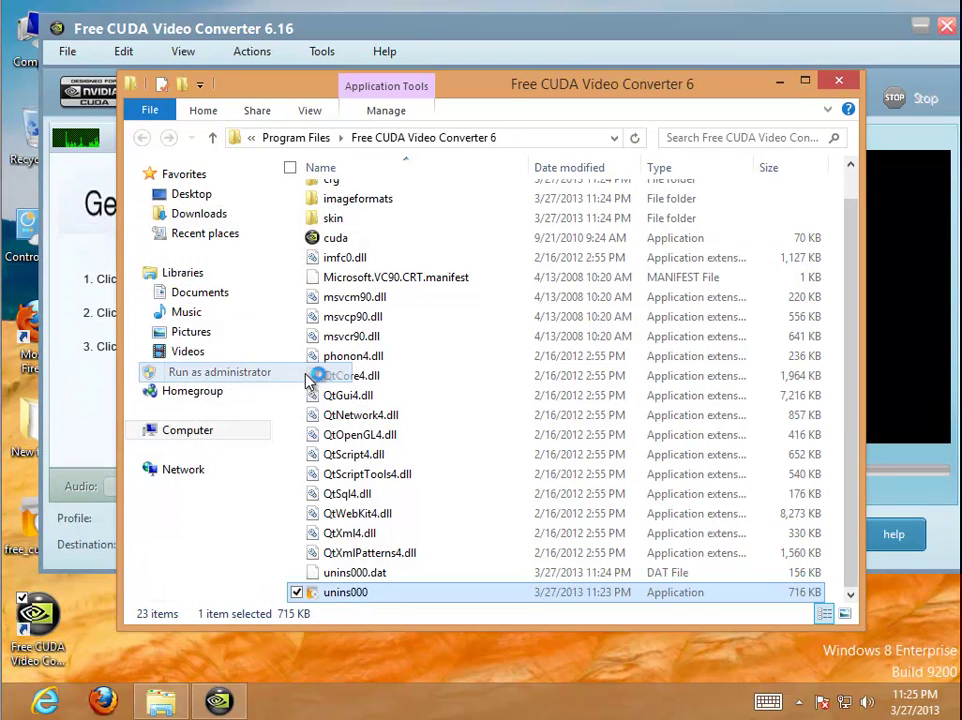
{"action": "left_click", "coordinate": [328, 388]}
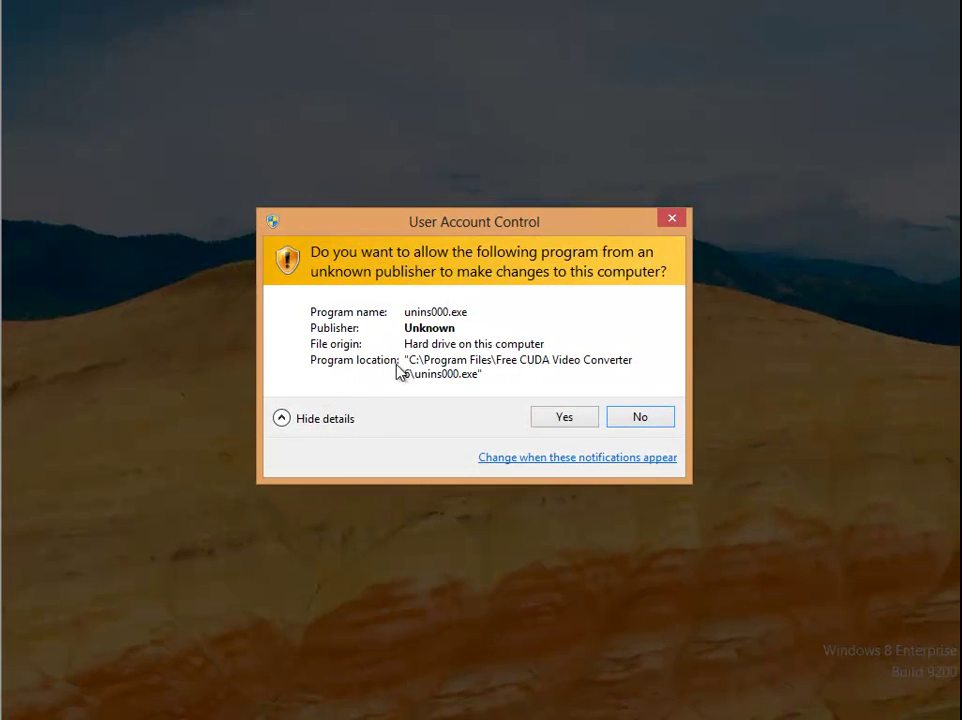
{"action": "left_click", "coordinate": [560, 418]}
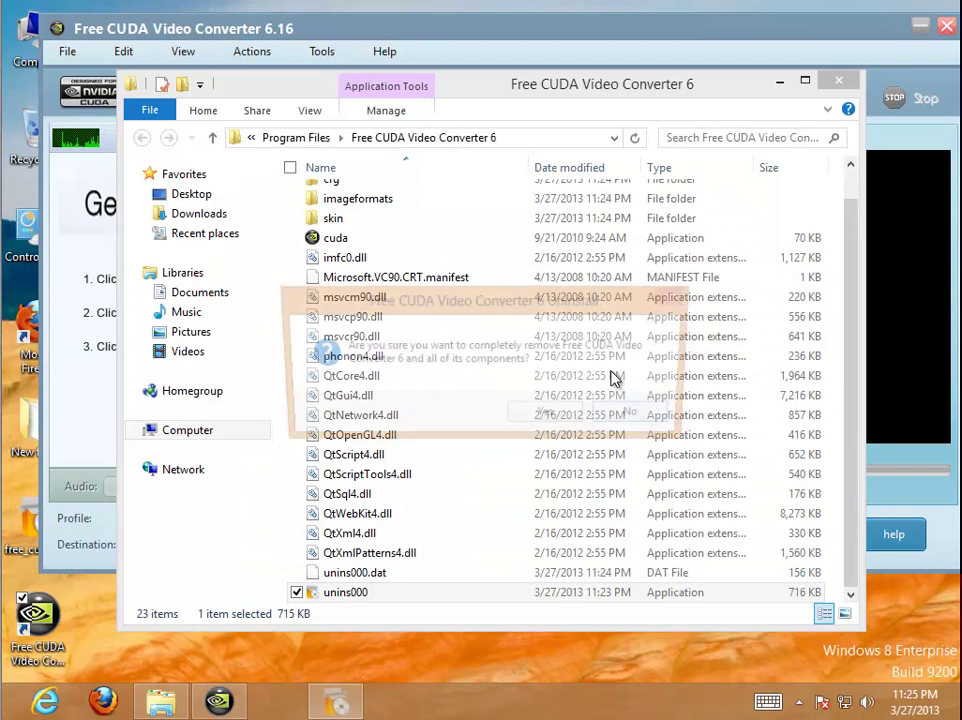
{"action": "left_click", "coordinate": [780, 82]}
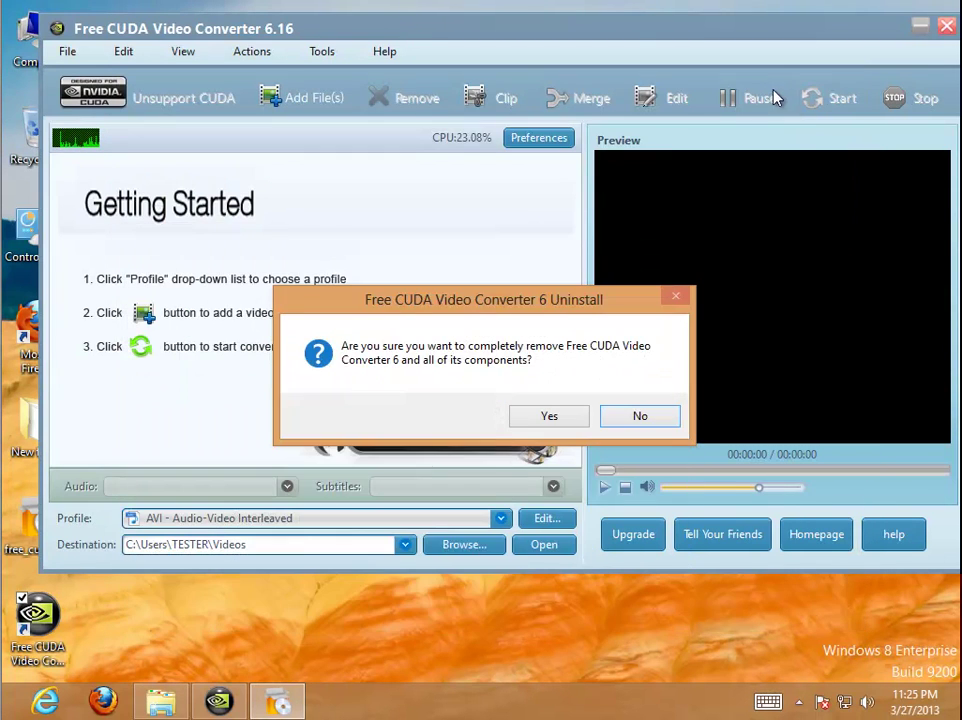
{"action": "left_click_drag", "start_coordinate": [541, 300], "coordinate": [309, 540]}
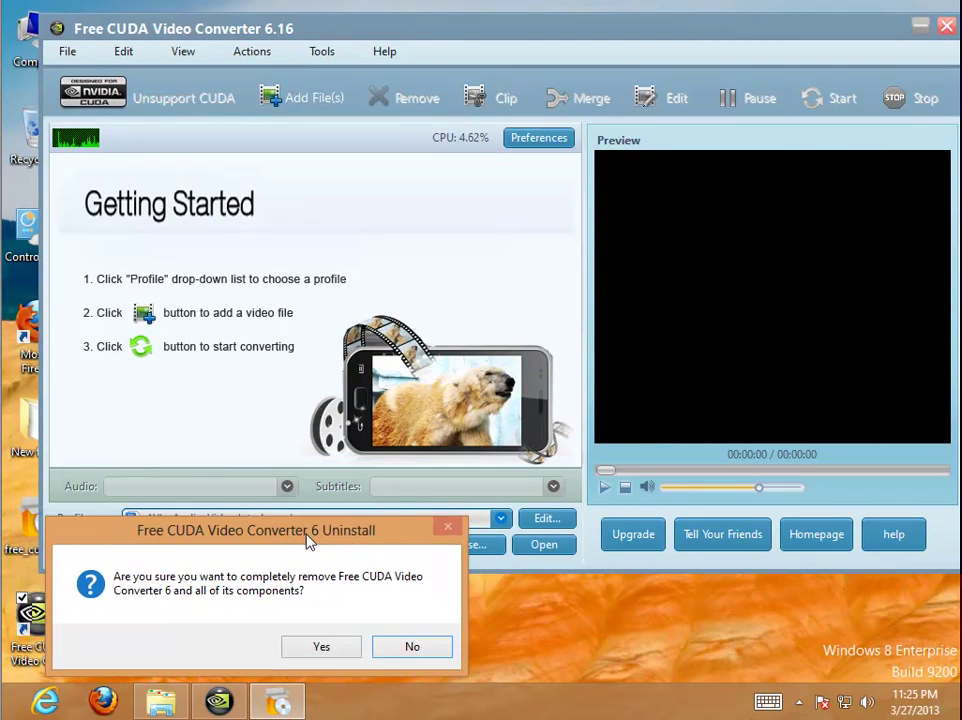